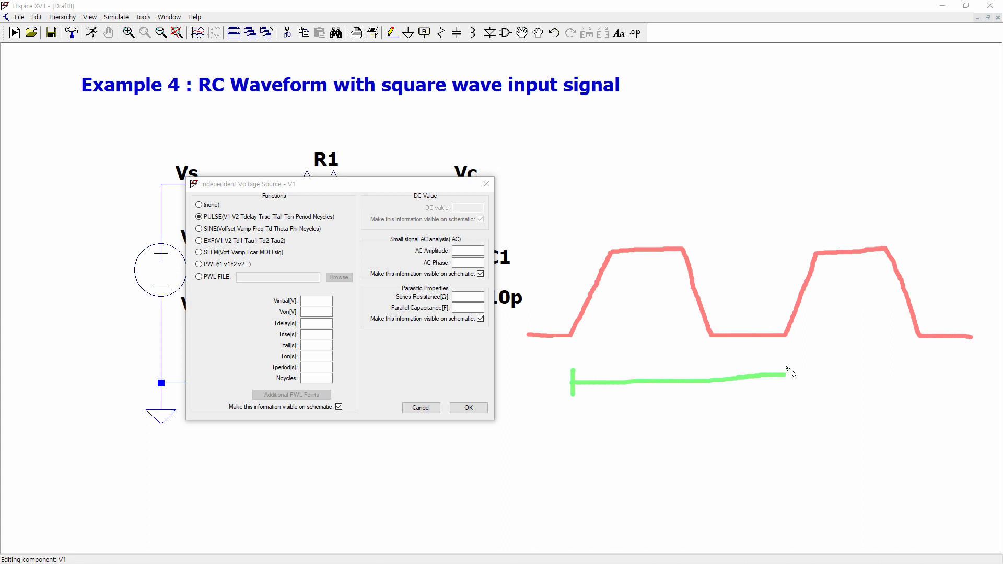
mouse_move(661, 360)
mouse_down()
mouse_move(689, 363)
mouse_move(682, 380)
mouse_up()
mouse_move(612, 218)
mouse_down()
mouse_move(612, 236)
mouse_move(682, 219)
mouse_move(682, 236)
mouse_up()
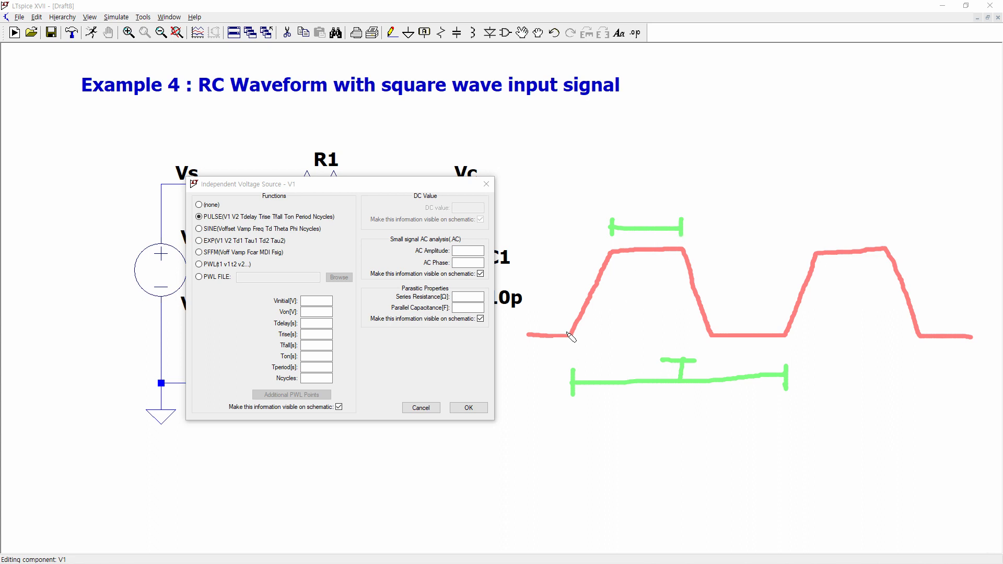
drag(571, 337, 613, 255)
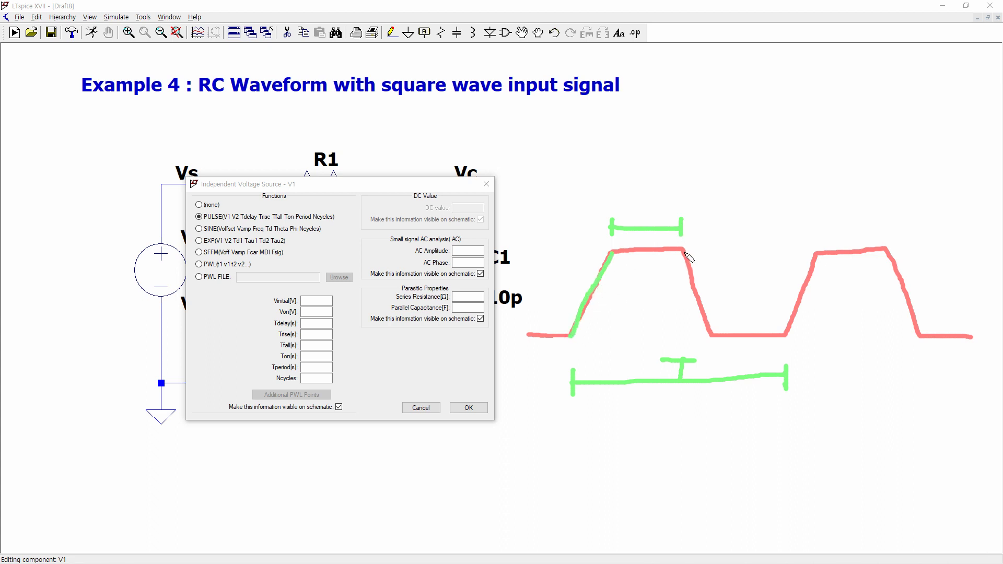
drag(686, 251, 711, 334)
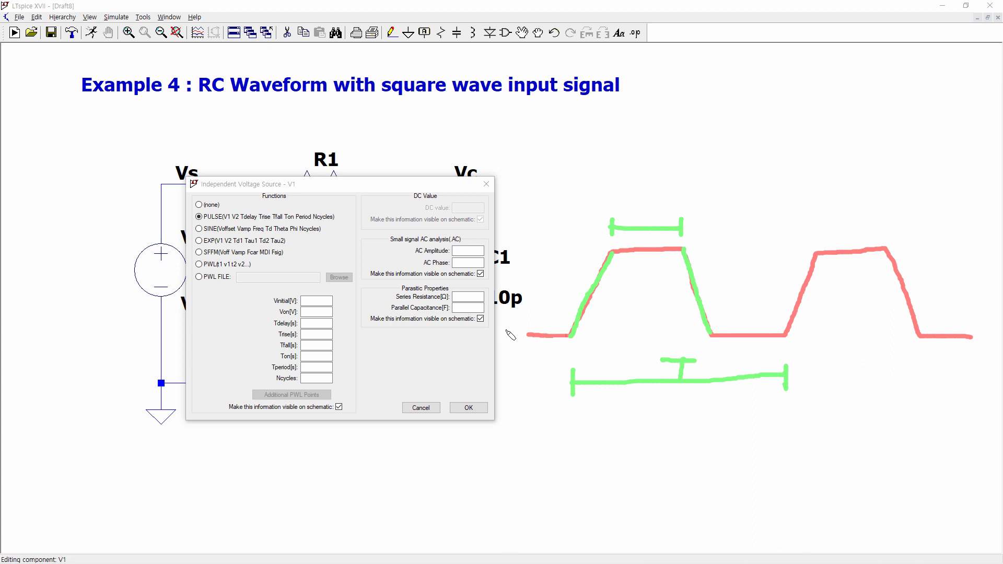
mouse_move(505, 327)
mouse_down()
mouse_move(508, 338)
mouse_move(515, 330)
mouse_up()
drag(598, 251, 517, 250)
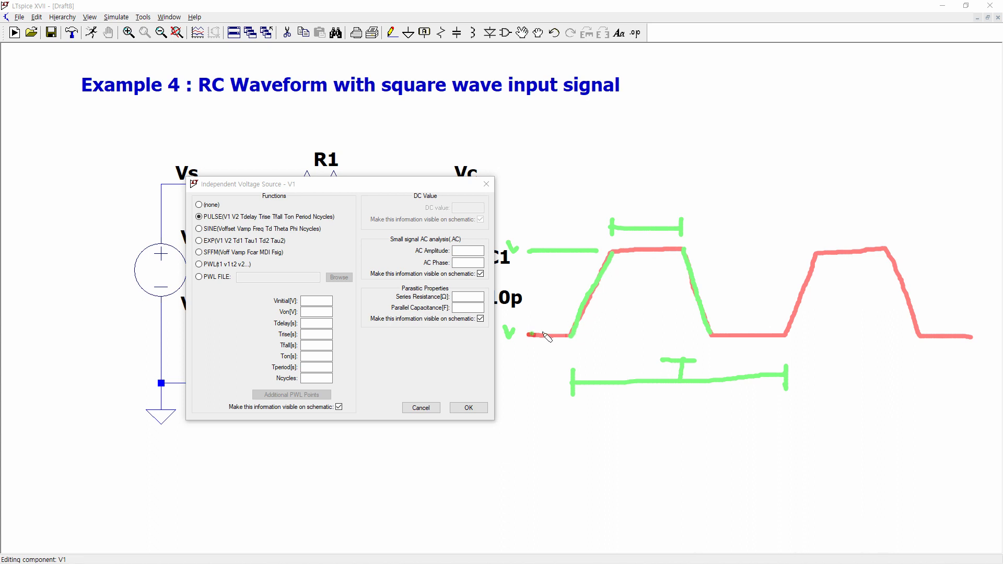
drag(529, 333, 567, 339)
mouse_move(343, 380)
mouse_down()
mouse_move(298, 383)
mouse_move(286, 276)
mouse_move(329, 361)
mouse_up()
drag(554, 193, 535, 426)
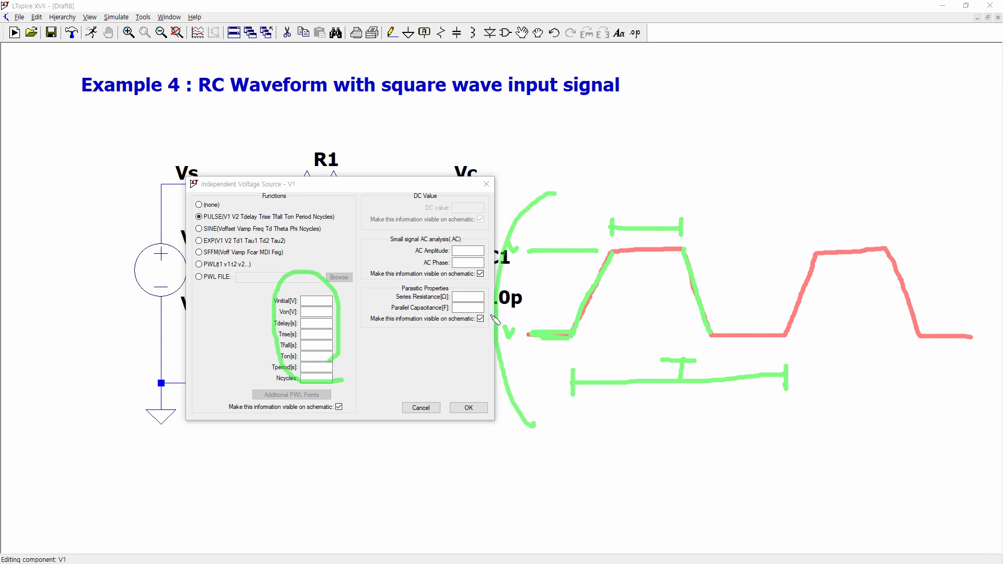
mouse_move(494, 315)
mouse_down()
mouse_move(352, 339)
mouse_move(379, 351)
mouse_up()
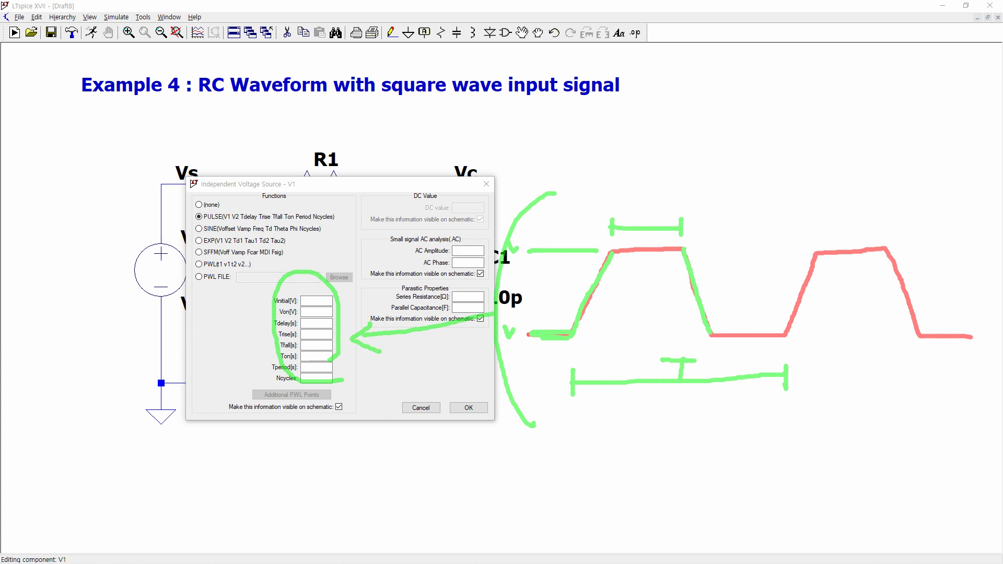
key(Escape)
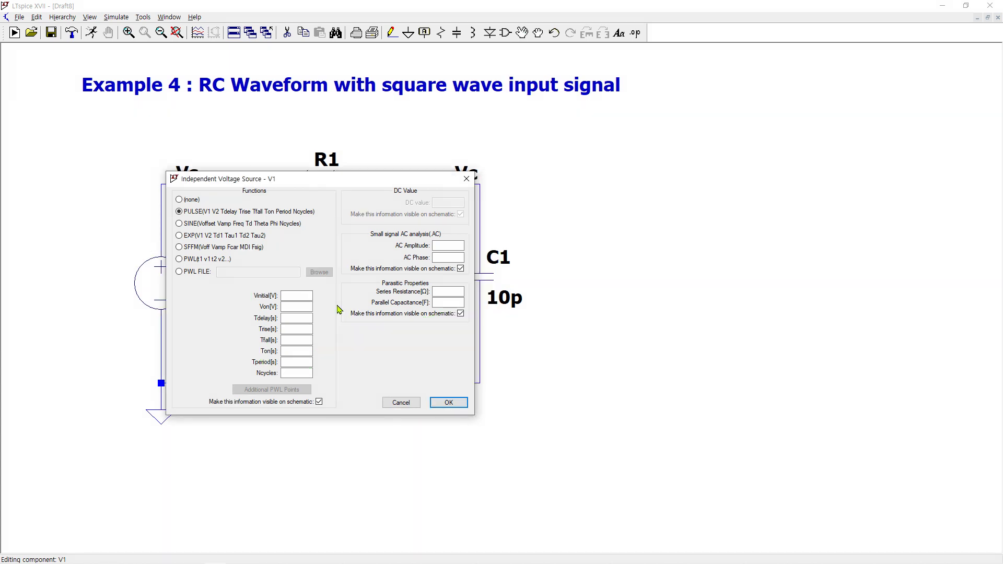
Define V1's pulse with Vinitial 0, Von 5, Tdelay 0, Trise 1p, Tfall 1p, Ton 5n and Tperiod 10n.
click(304, 293)
click(304, 309)
click(298, 317)
text(0)
click(304, 329)
click(297, 340)
click(301, 351)
click(301, 363)
click(440, 403)
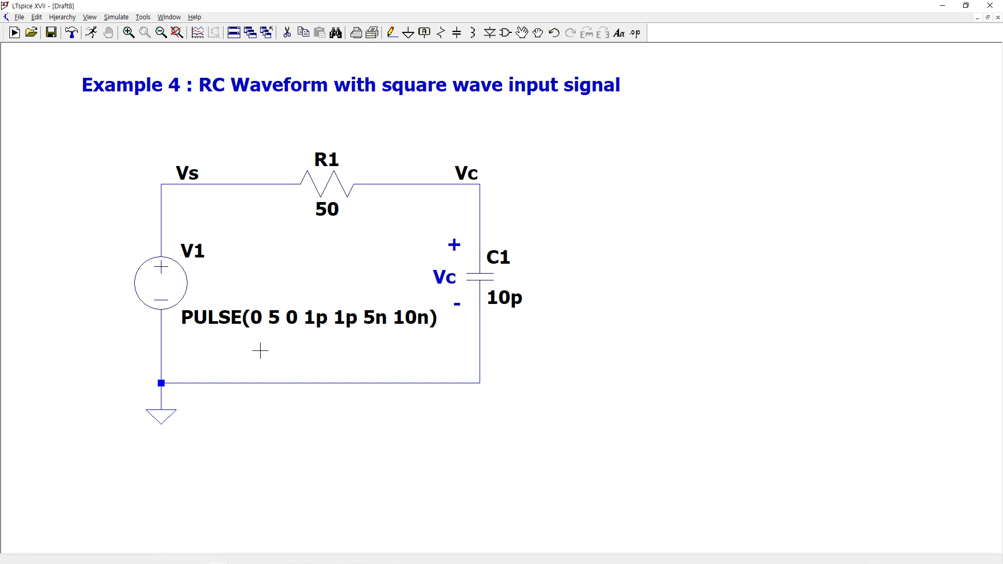
Run a transient simulation with a stop time of 20n and a maximum timestep of 10p.
scroll(291, 308, down, 1)
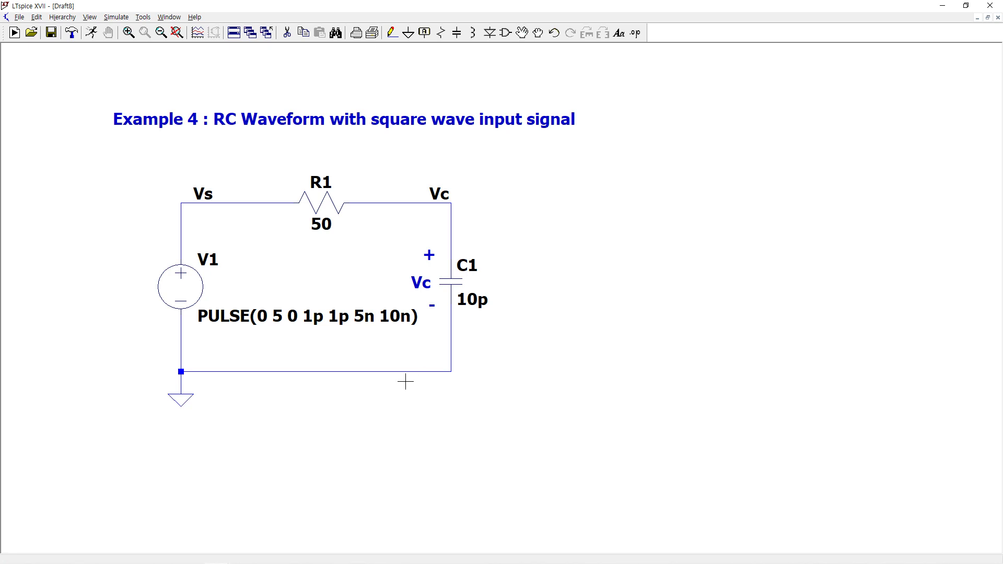
click(91, 32)
drag(496, 198, 333, 96)
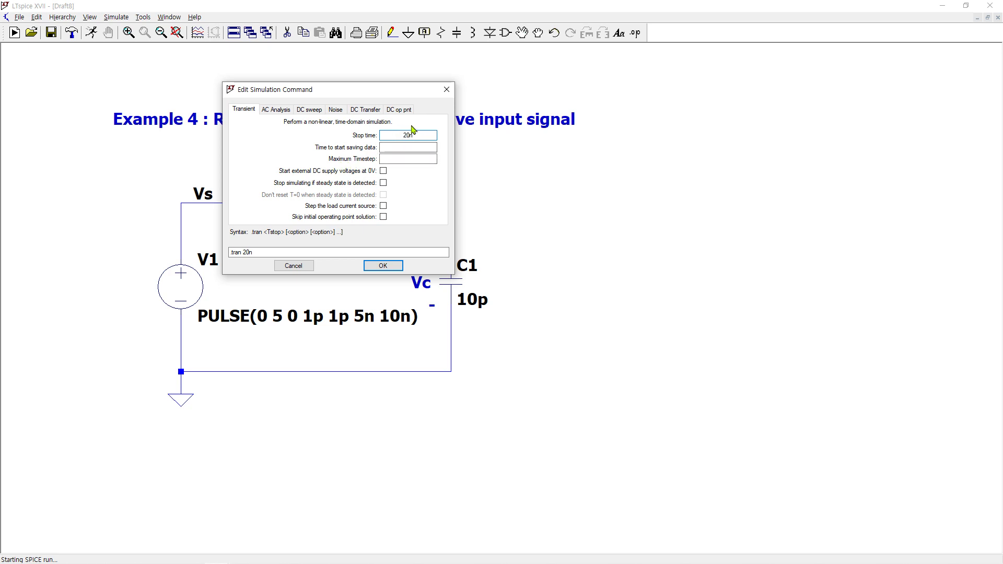
click(409, 159)
text(10p)
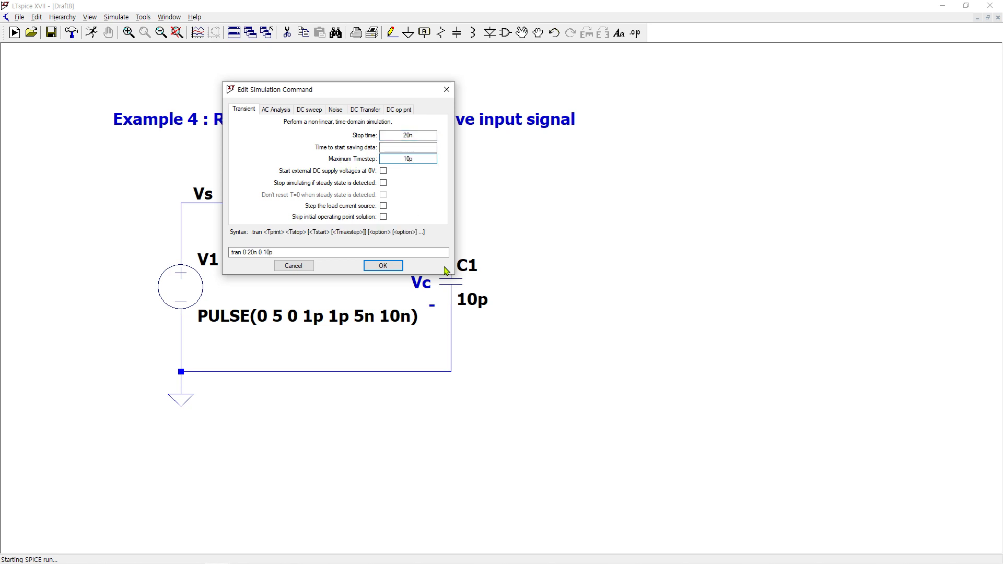
click(385, 268)
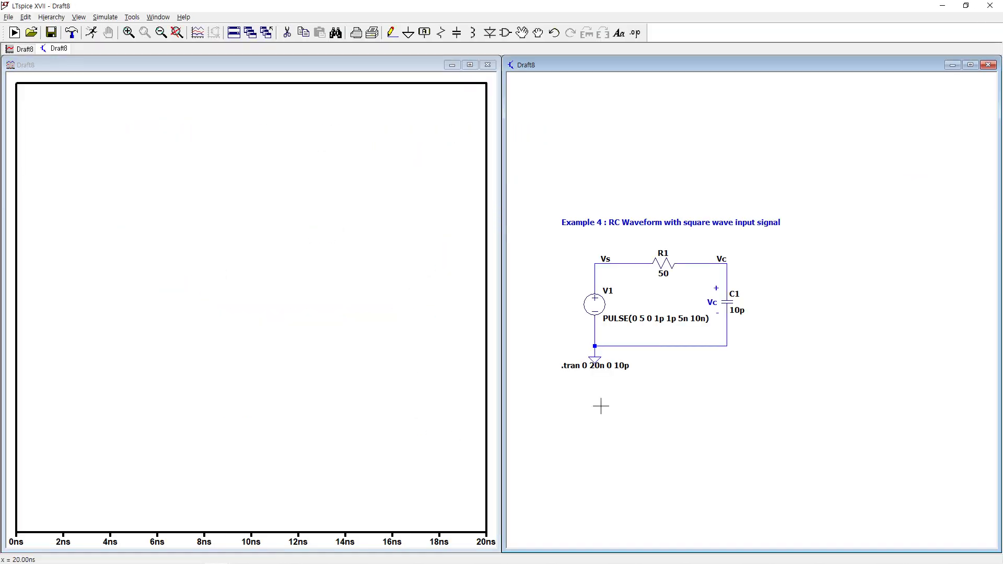
Plot the voltages at the Vs and Vc nodes of the RC circuit.
key(space)
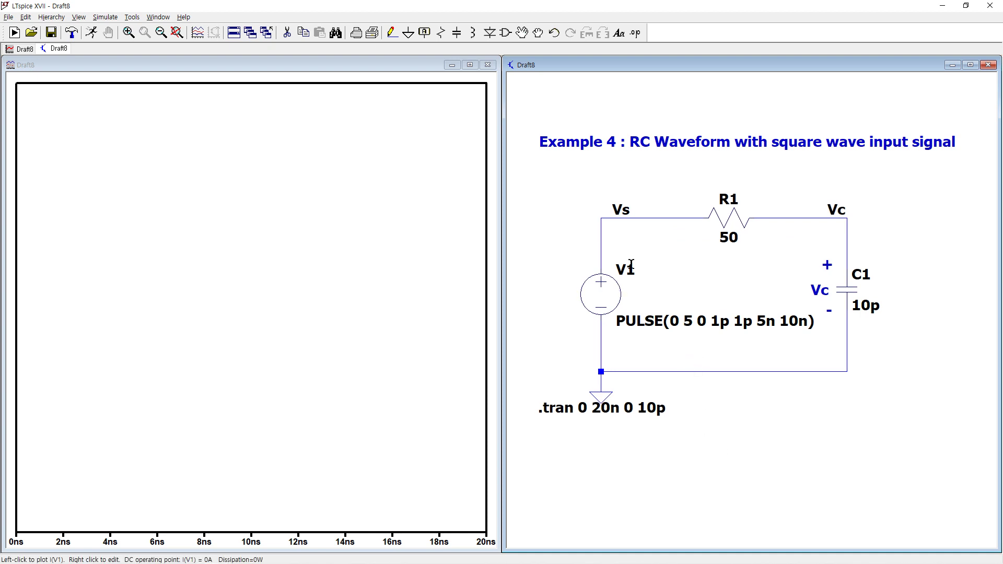
click(650, 218)
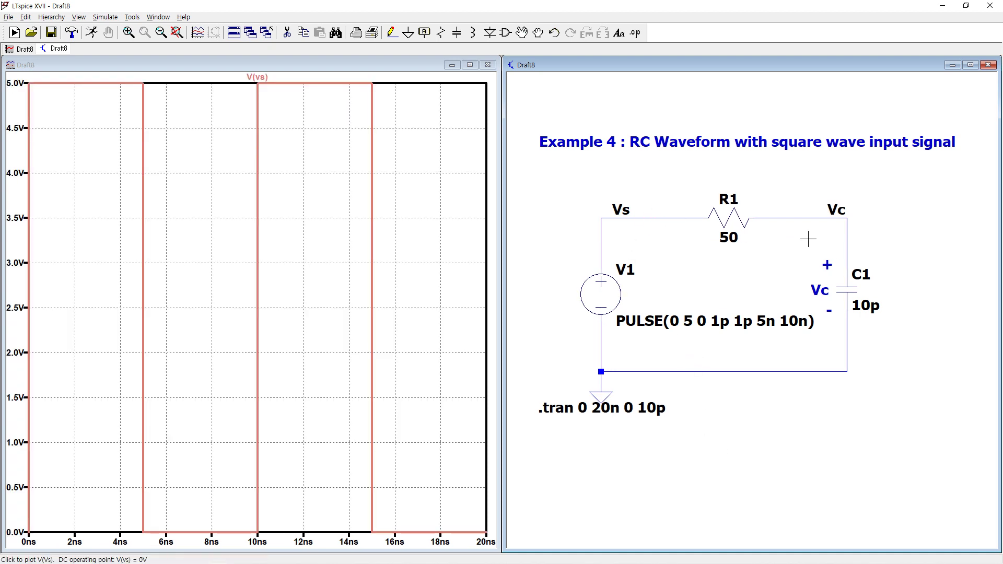
click(854, 219)
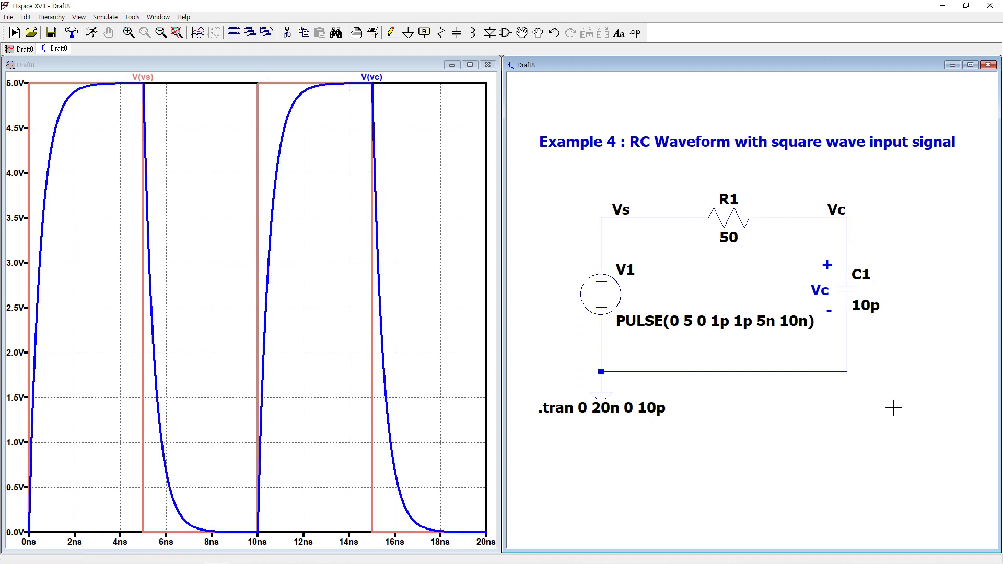
click(79, 190)
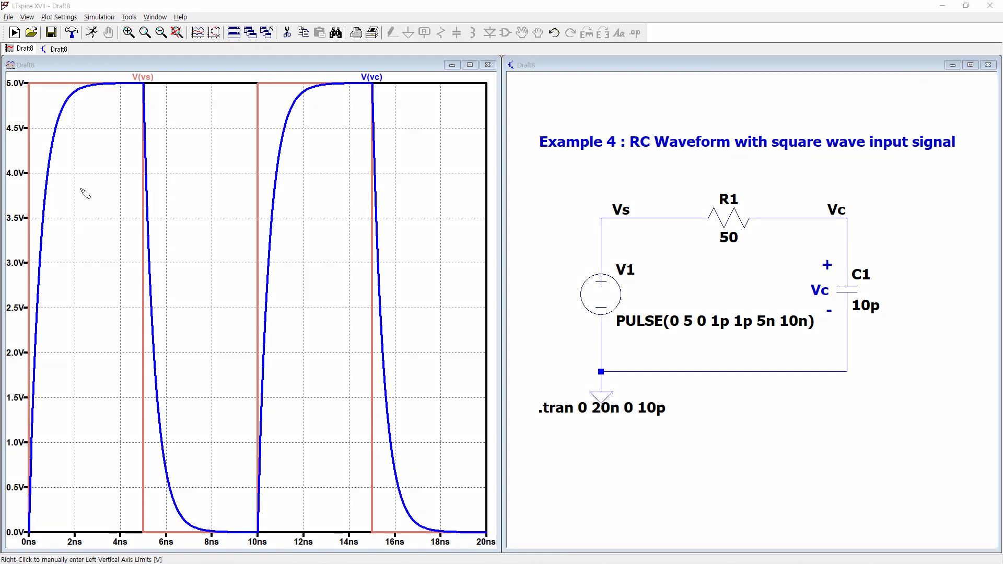
mouse_move(132, 155)
mouse_down()
mouse_move(212, 156)
mouse_move(175, 212)
mouse_up()
mouse_move(233, 168)
mouse_down()
mouse_move(269, 168)
mouse_move(282, 182)
mouse_up()
mouse_move(300, 149)
mouse_down()
mouse_move(298, 202)
mouse_move(305, 170)
mouse_move(335, 192)
mouse_up()
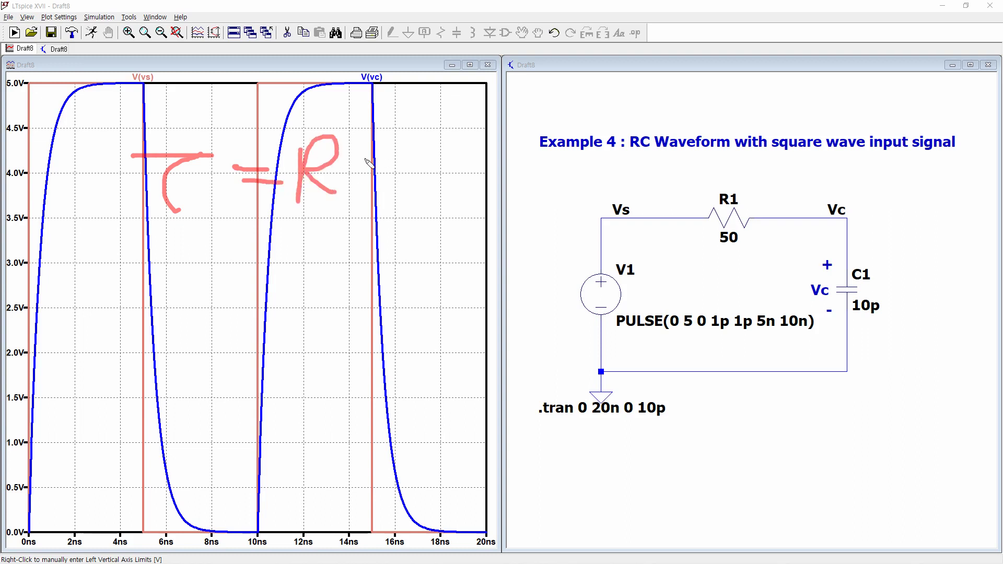
drag(388, 150, 386, 193)
drag(255, 244, 301, 252)
mouse_move(749, 192)
mouse_down()
mouse_move(752, 200)
mouse_move(786, 181)
mouse_up()
drag(857, 257, 877, 258)
mouse_move(326, 233)
mouse_down()
mouse_move(330, 263)
mouse_move(310, 278)
mouse_move(340, 242)
mouse_up()
mouse_move(361, 250)
mouse_down()
mouse_move(355, 279)
mouse_move(369, 255)
mouse_move(394, 262)
mouse_move(391, 247)
mouse_move(402, 280)
mouse_up()
mouse_move(401, 241)
mouse_down()
mouse_move(402, 264)
mouse_move(439, 281)
mouse_move(421, 278)
mouse_up()
mouse_move(261, 333)
mouse_down()
mouse_move(291, 332)
mouse_move(293, 345)
mouse_up()
mouse_move(333, 315)
mouse_down()
mouse_move(381, 341)
mouse_move(367, 352)
mouse_up()
click(345, 347)
mouse_move(368, 315)
mouse_down()
mouse_move(413, 328)
mouse_move(423, 349)
mouse_up()
mouse_move(455, 314)
mouse_down()
mouse_move(439, 319)
mouse_move(442, 356)
mouse_move(421, 364)
mouse_up()
drag(292, 368, 449, 368)
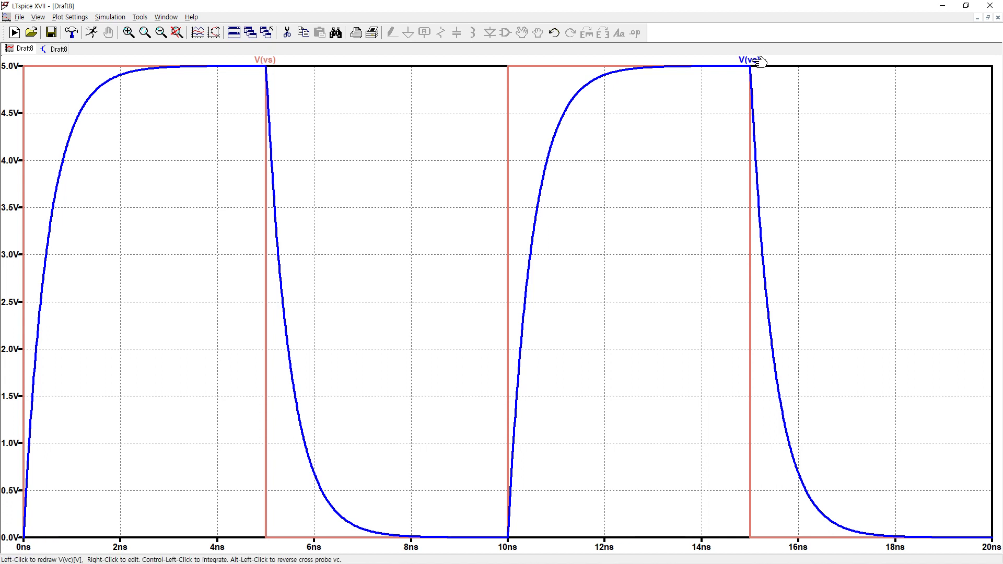
Attach a cursor to the V(vc) trace and place it at about 500 ps on the first charging curve.
click(753, 60)
drag(370, 247, 372, 241)
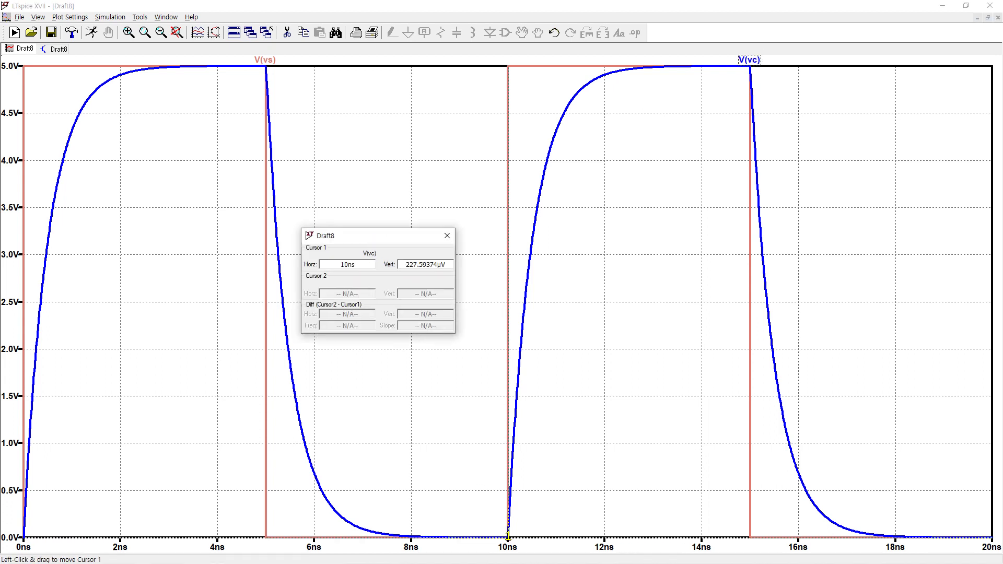
drag(504, 533, 47, 456)
drag(73, 66, 31, 536)
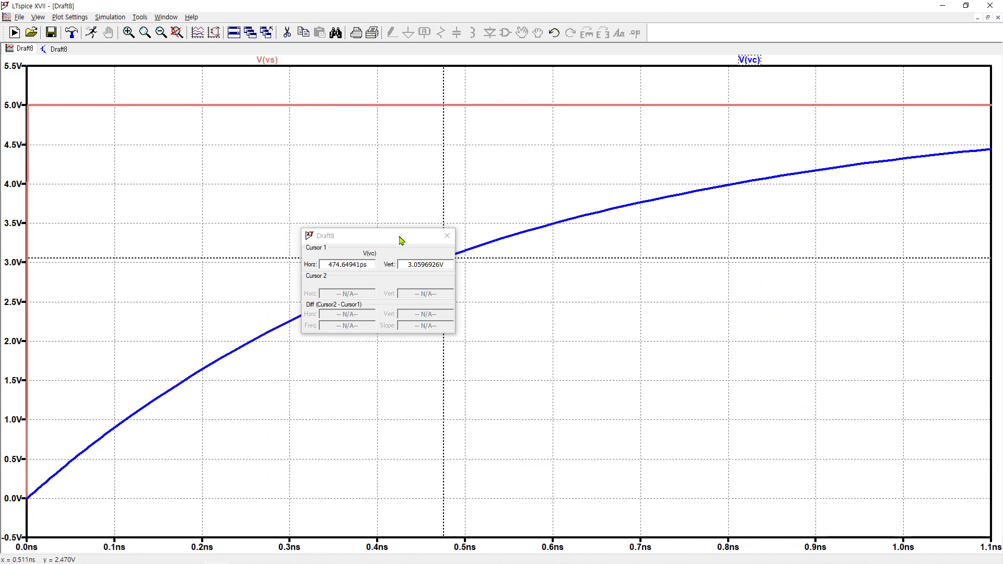
drag(399, 240, 659, 303)
drag(444, 258, 464, 276)
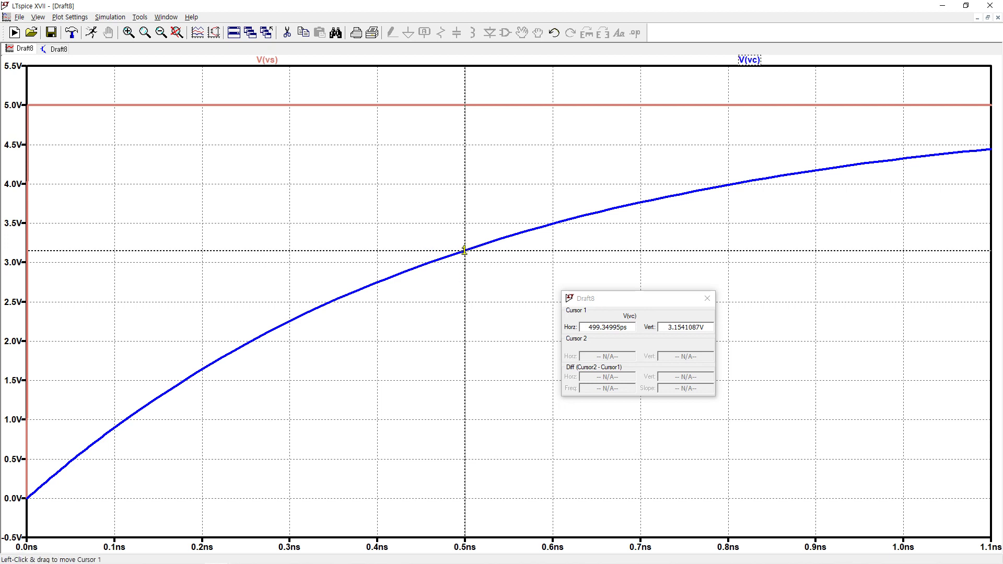
drag(464, 251, 466, 250)
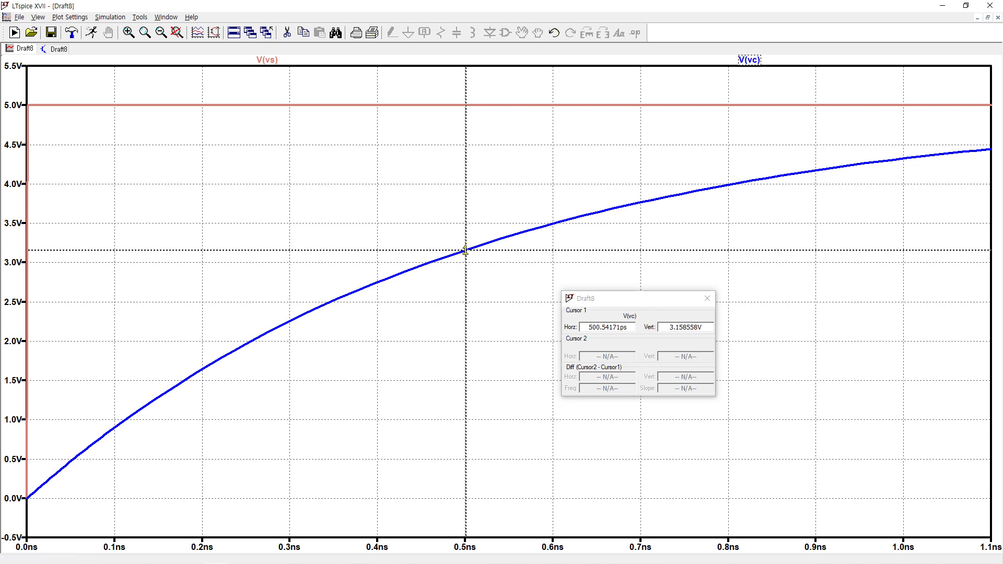
click(177, 32)
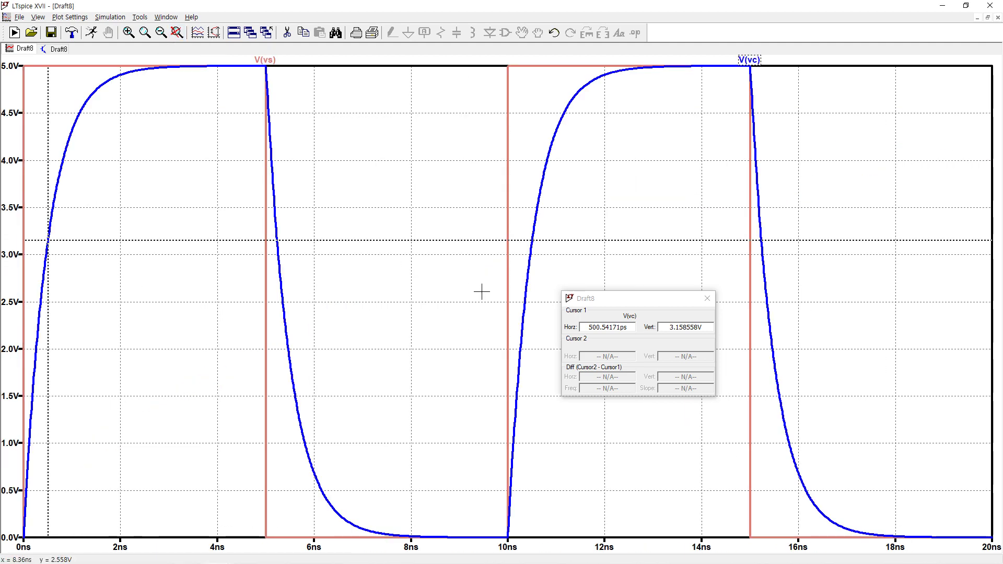
drag(659, 300, 190, 310)
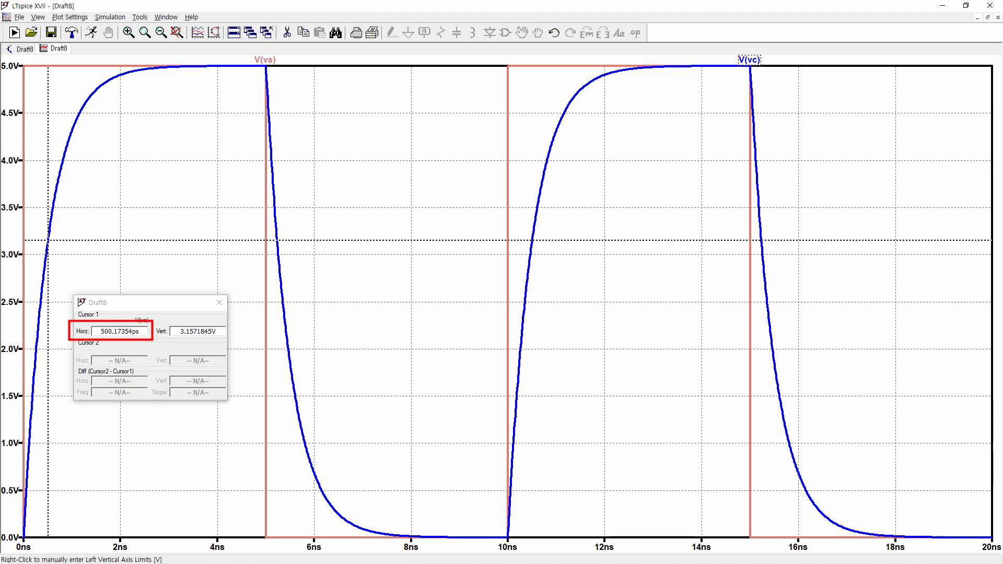
mouse_move(77, 324)
mouse_down()
mouse_move(52, 241)
mouse_move(31, 240)
mouse_move(48, 240)
mouse_up()
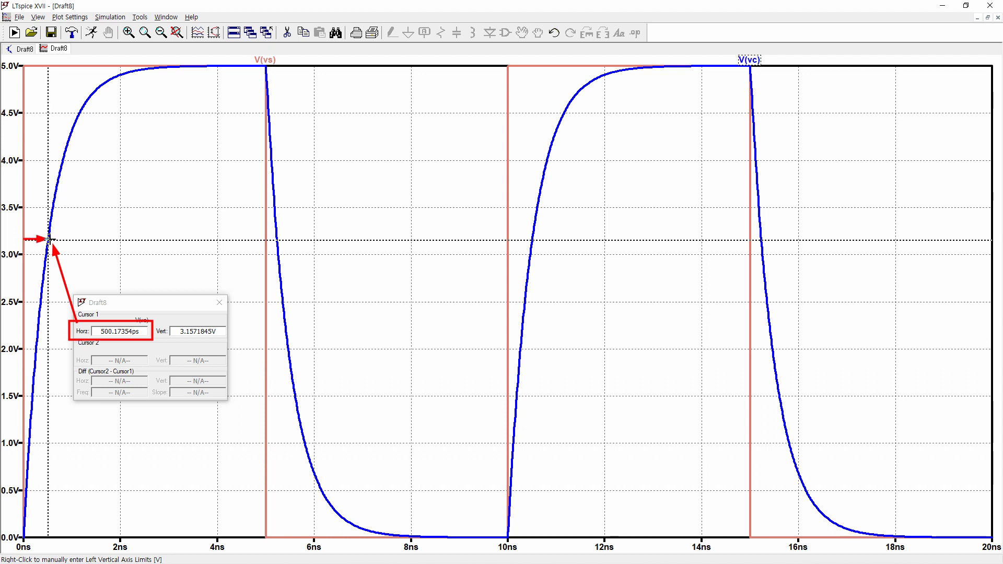
drag(43, 188, 90, 189)
drag(67, 191, 75, 221)
click(26, 71)
mouse_move(16, 80)
mouse_down()
mouse_move(33, 57)
mouse_move(21, 81)
mouse_up()
mouse_move(135, 214)
mouse_down()
mouse_move(112, 251)
mouse_move(108, 231)
mouse_up()
mouse_move(139, 228)
mouse_down()
mouse_move(143, 253)
mouse_move(219, 248)
mouse_up()
click(169, 241)
drag(254, 214, 224, 264)
click(225, 239)
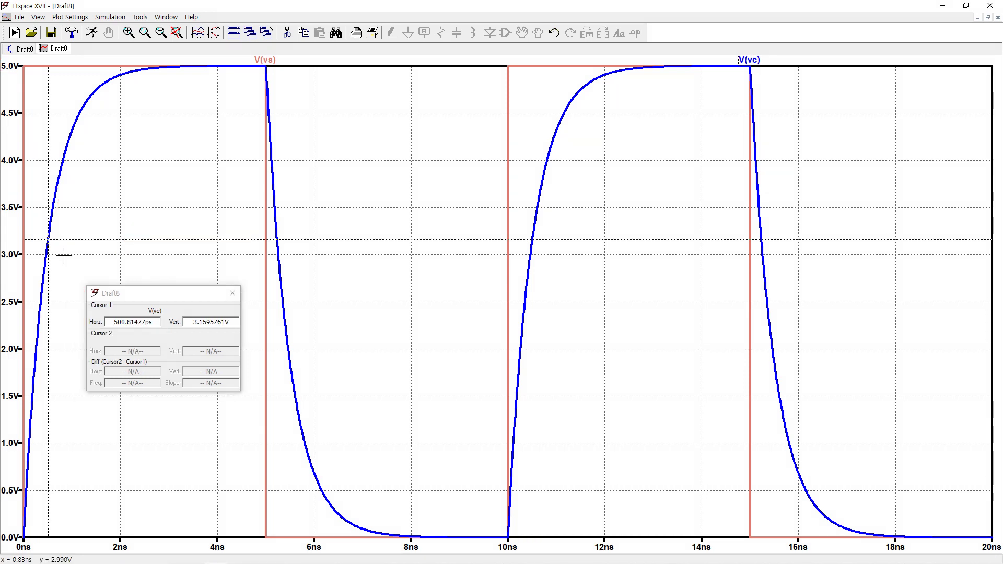
Move the V(vc) cursor to about 2.57 ns on the charging curve and along to the end of the first discharge.
drag(49, 241, 148, 180)
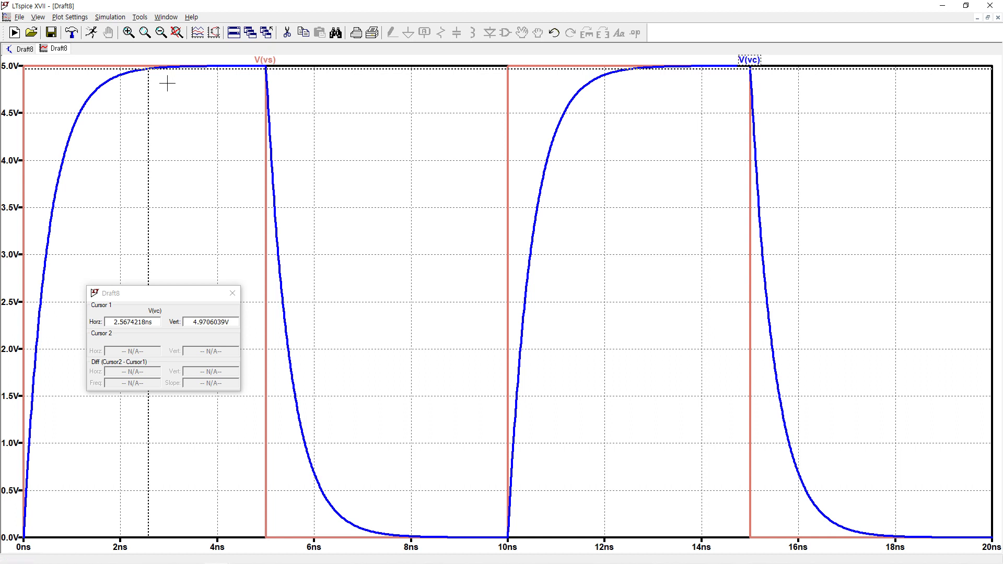
drag(150, 74, 384, 188)
drag(384, 509, 389, 511)
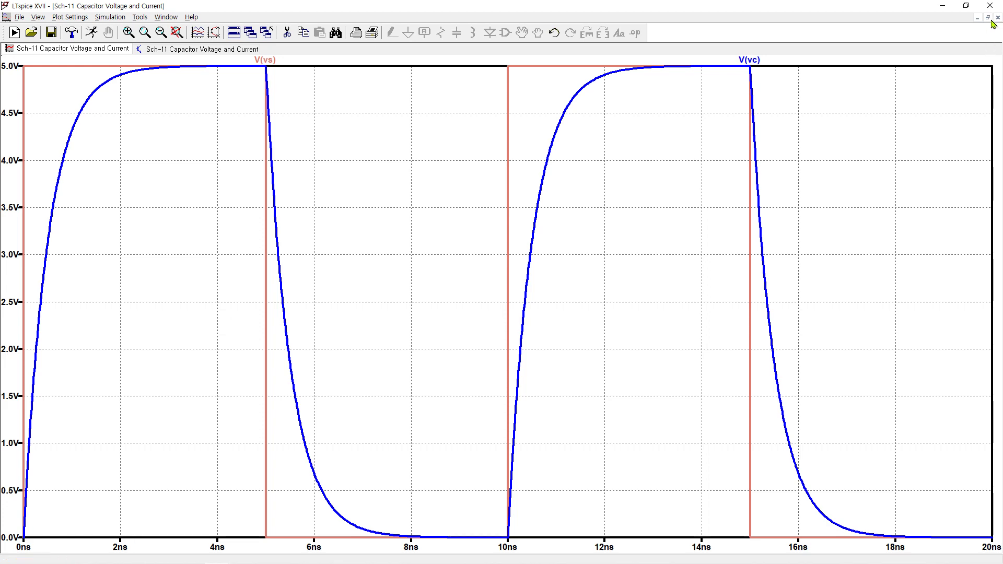
Show the waveforms beside the schematic, add a second plot pane and move the V(vs) and V(vc) traces into the upper pane.
click(990, 18)
right_click(294, 254)
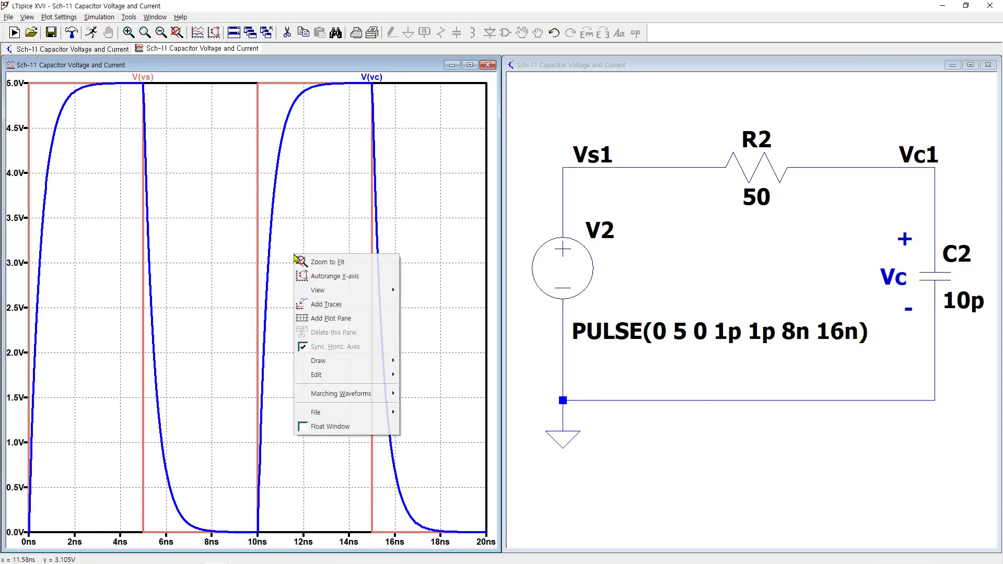
click(336, 318)
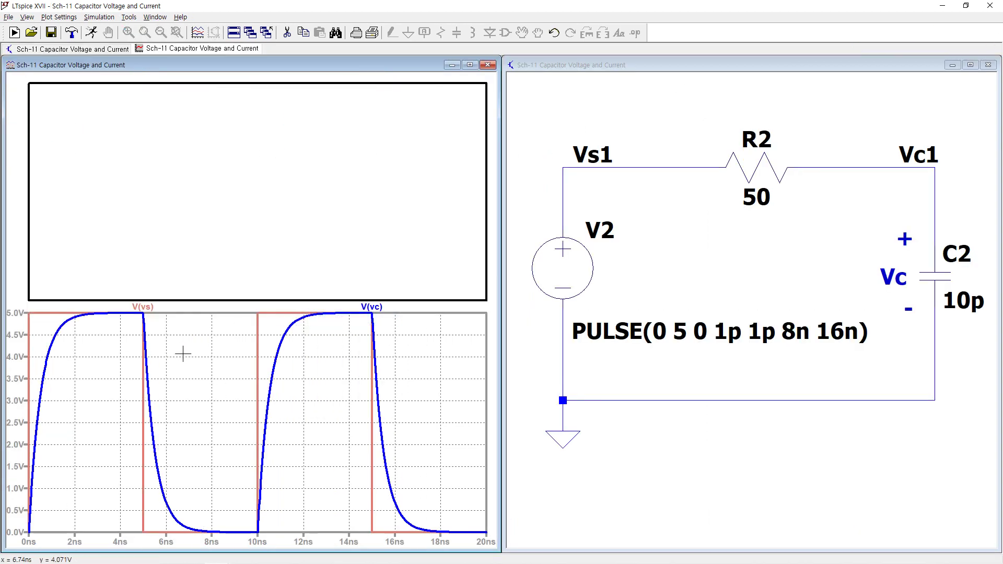
drag(144, 308, 139, 277)
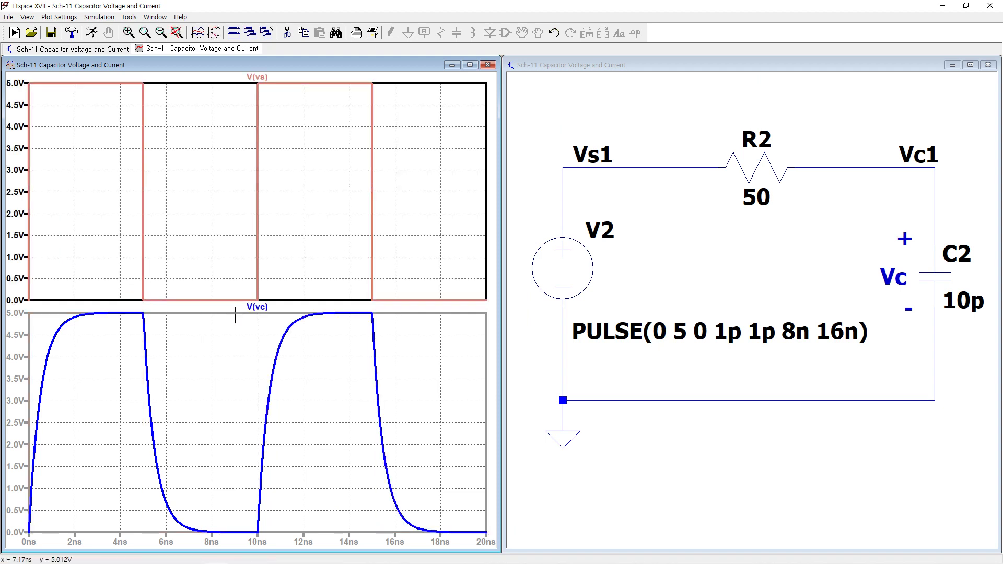
Plot the voltages at the second circuit's Vs1 and Vc1 nodes in the empty lower pane.
click(243, 375)
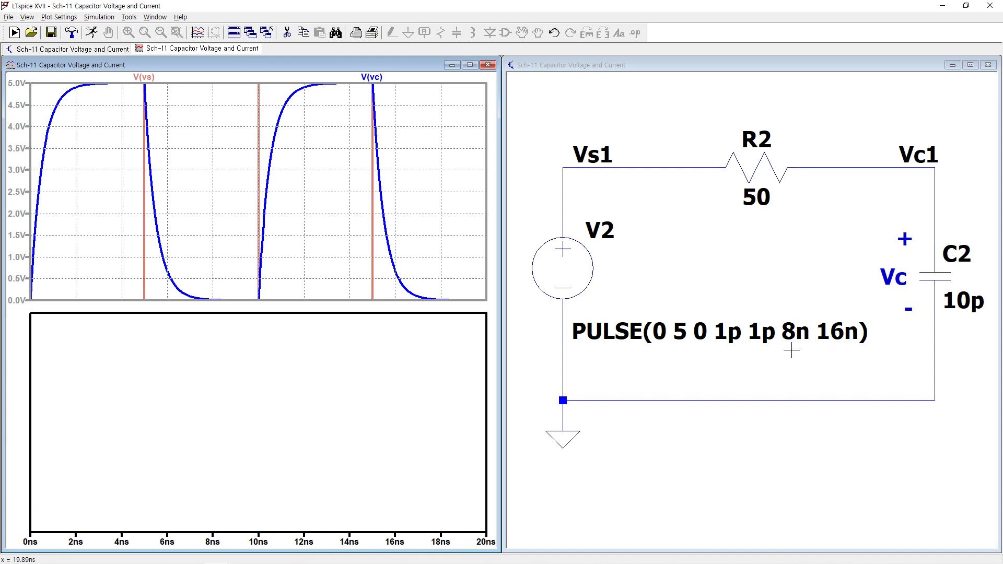
click(705, 442)
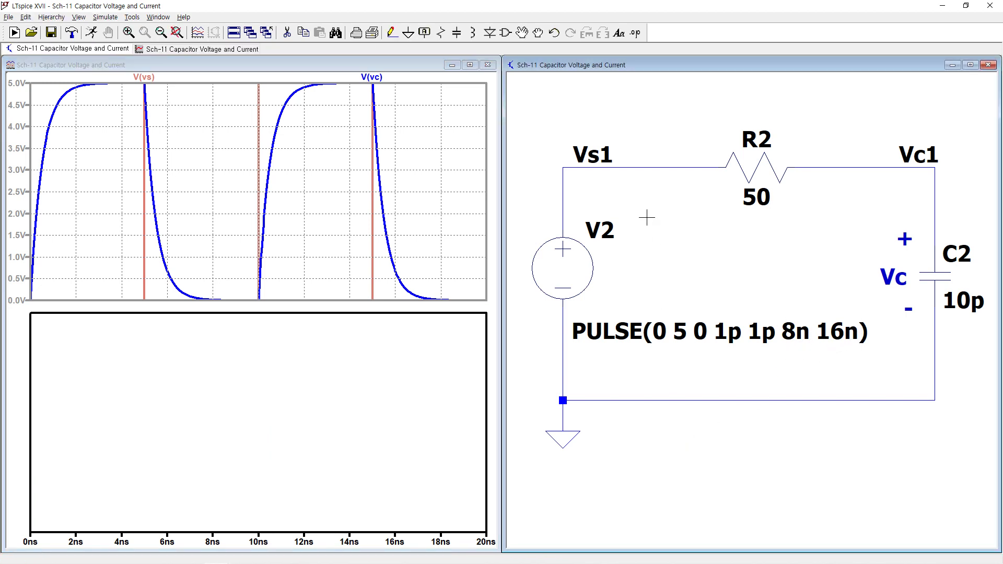
click(638, 167)
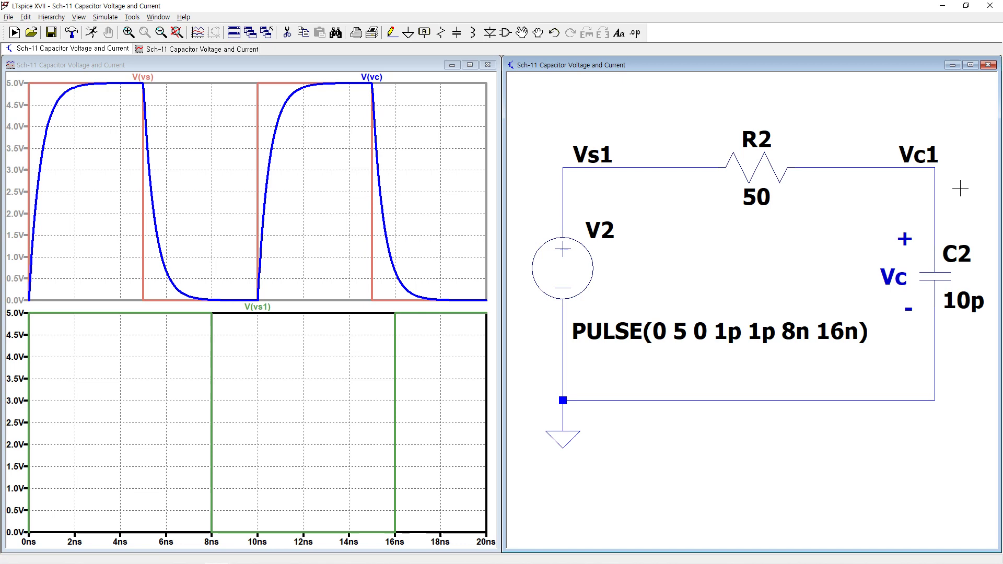
click(937, 171)
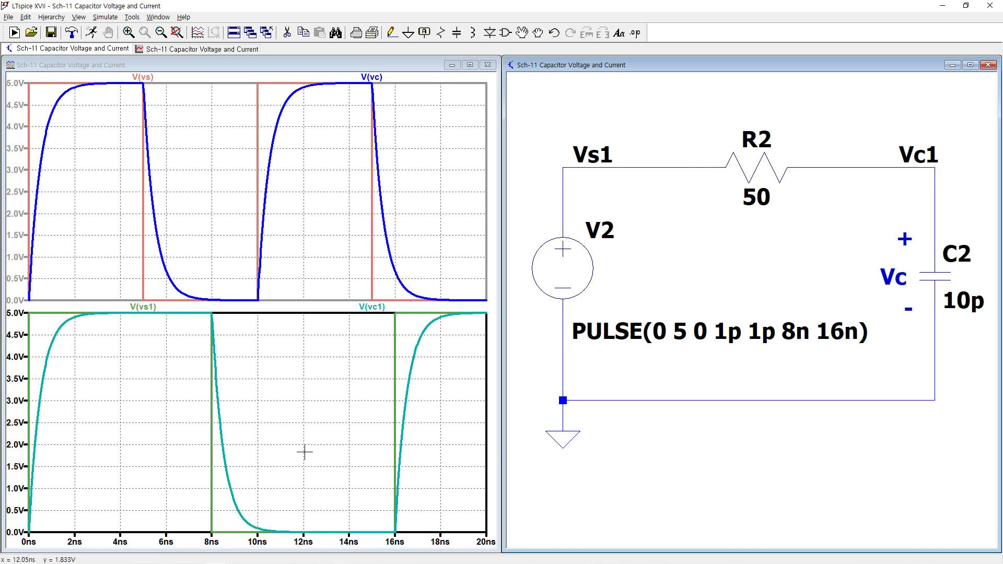
Check the V(vc) trace in the enlarged waveform window with a cursor at about 2.59 ns on the first charging curve.
click(469, 65)
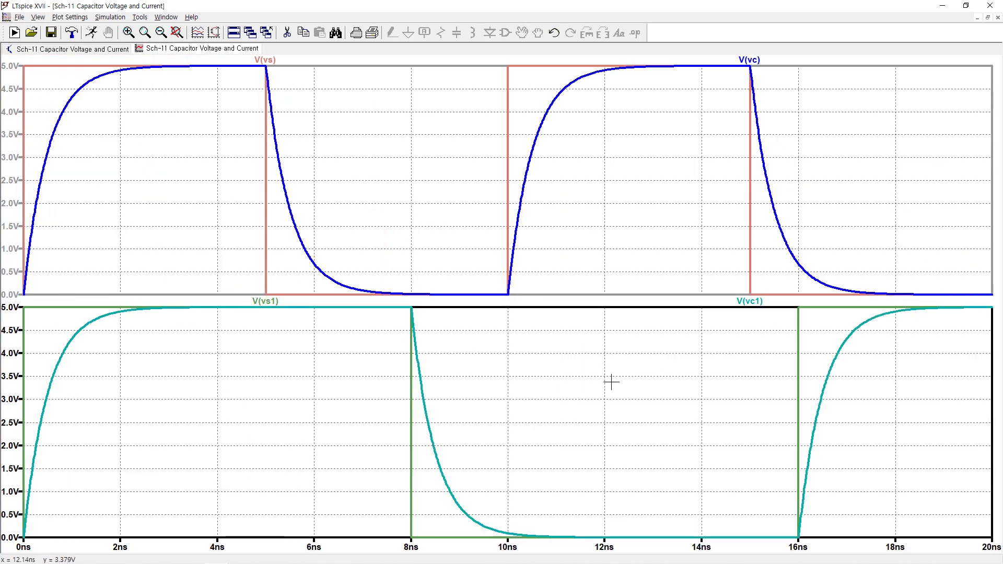
click(751, 60)
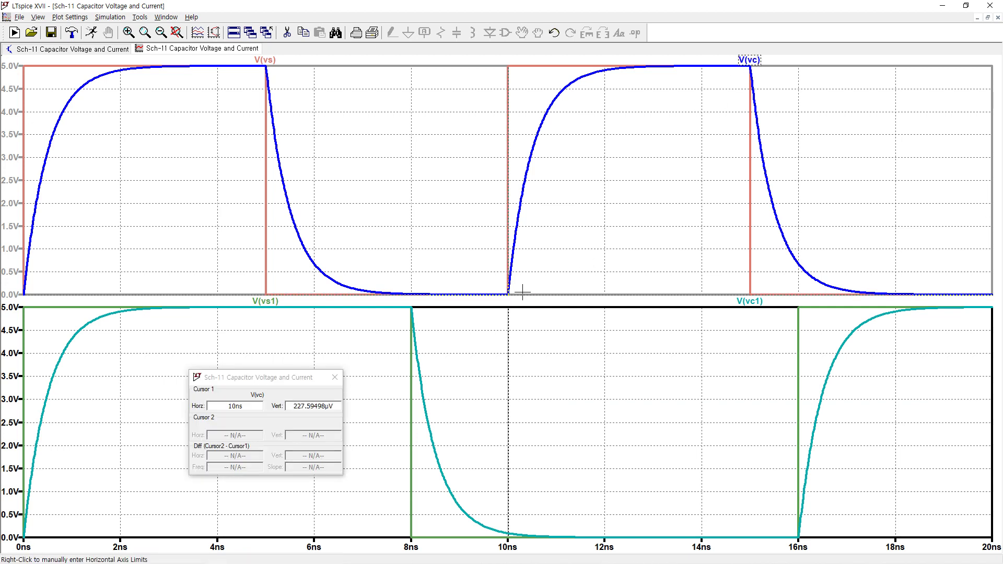
drag(512, 292, 147, 216)
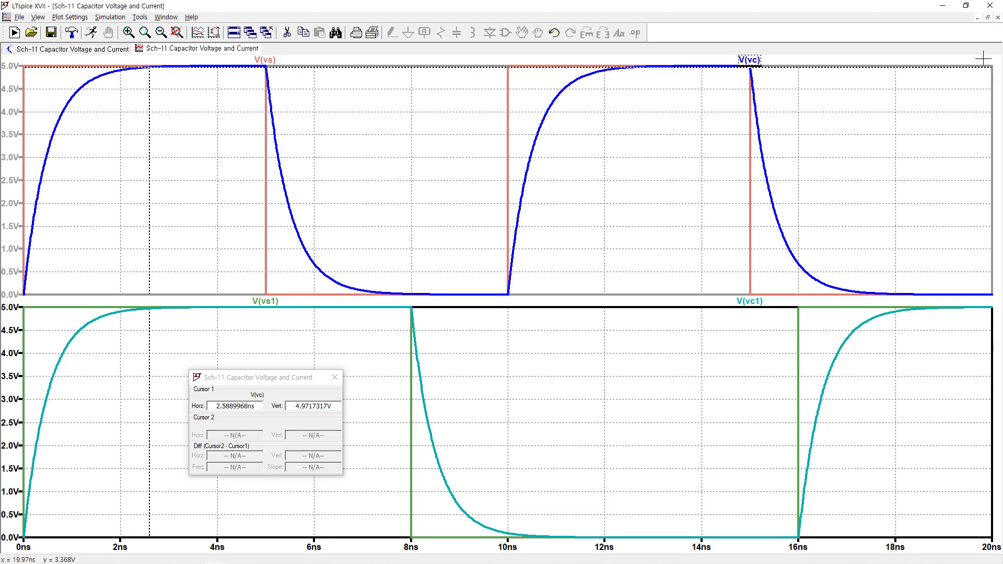
click(988, 17)
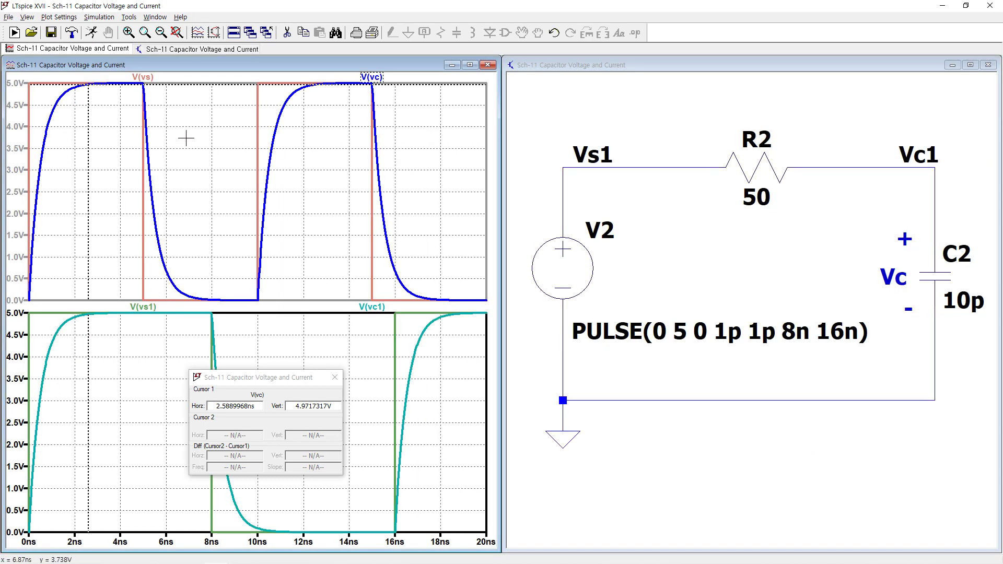
Add a third plot pane and plot the voltages at the Vs2 and Vc2 nodes of the 2n/4n pulse circuit in it.
right_click(186, 139)
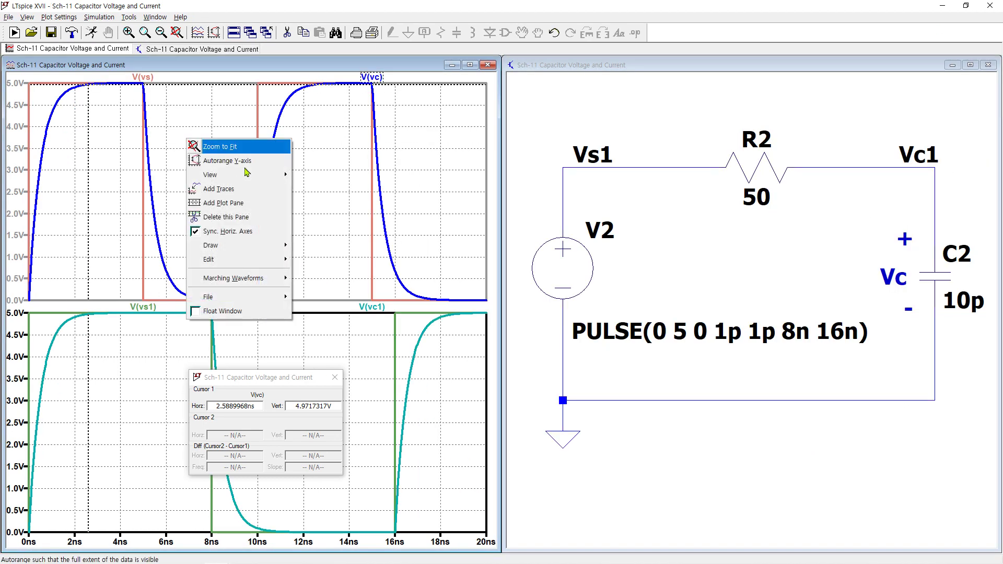
click(233, 208)
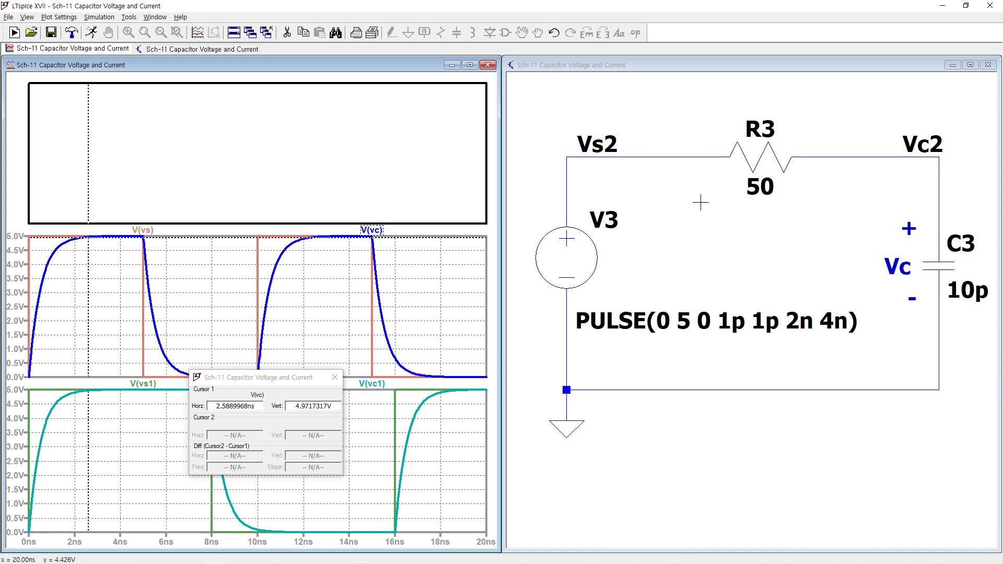
click(626, 182)
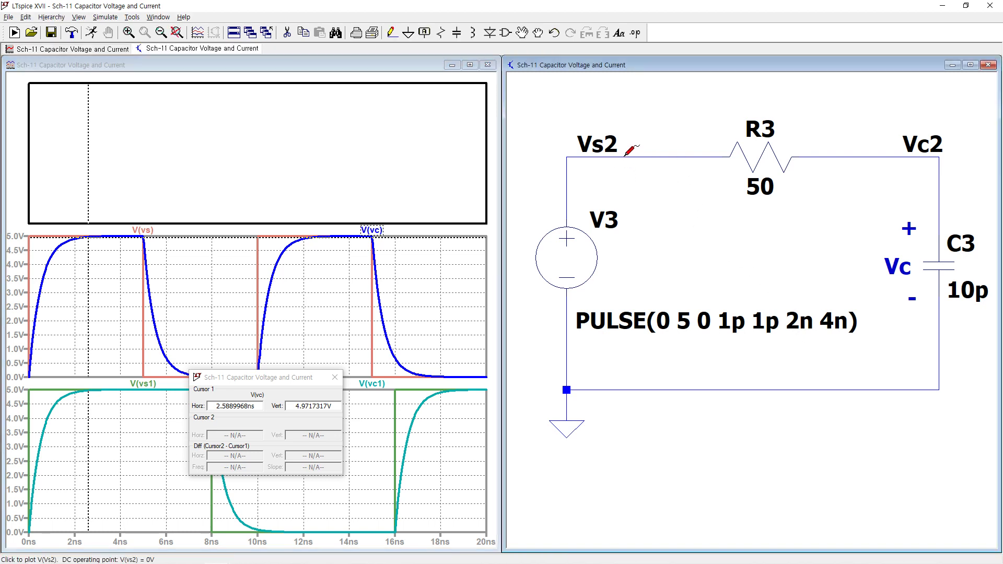
click(641, 157)
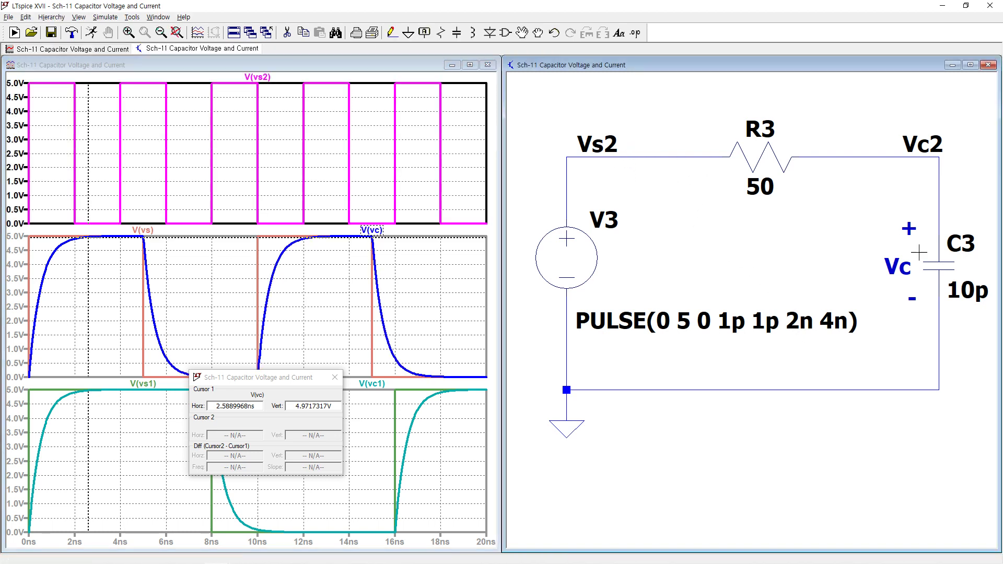
click(939, 164)
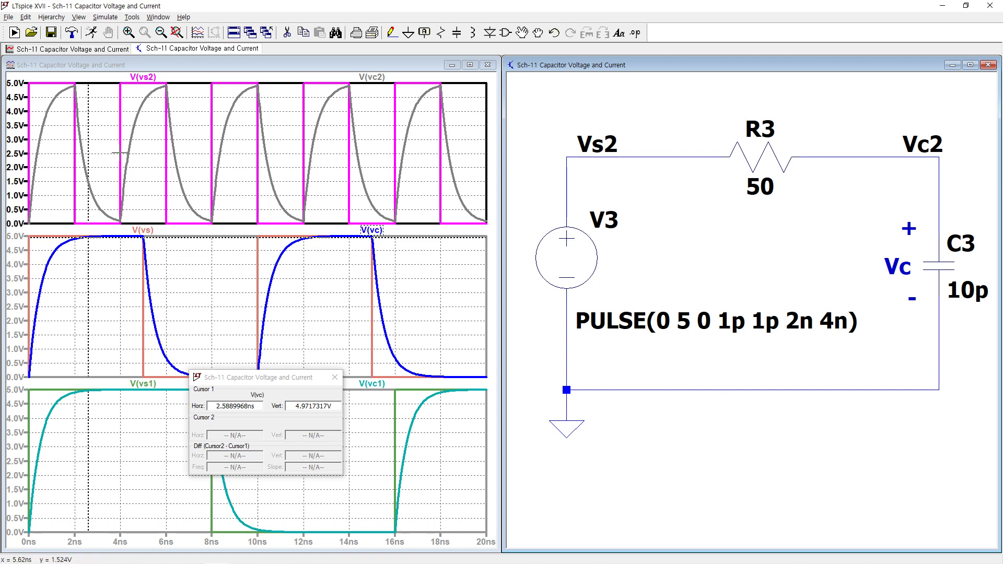
Add a fourth plot pane and plot the voltages at the Vs3 and Vc3 nodes of the 1n/2n pulse circuit in it.
right_click(153, 142)
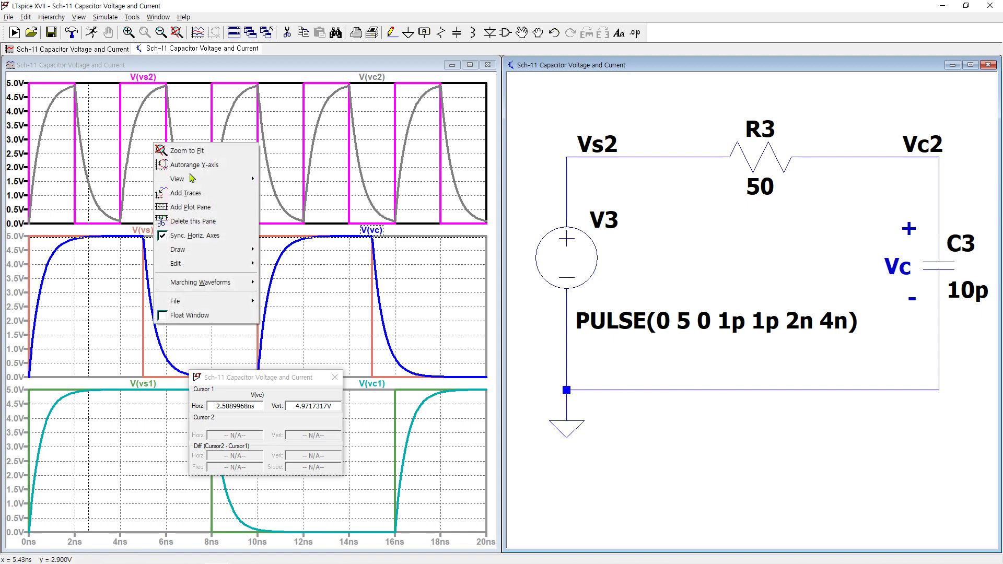
click(194, 208)
drag(829, 440, 712, 430)
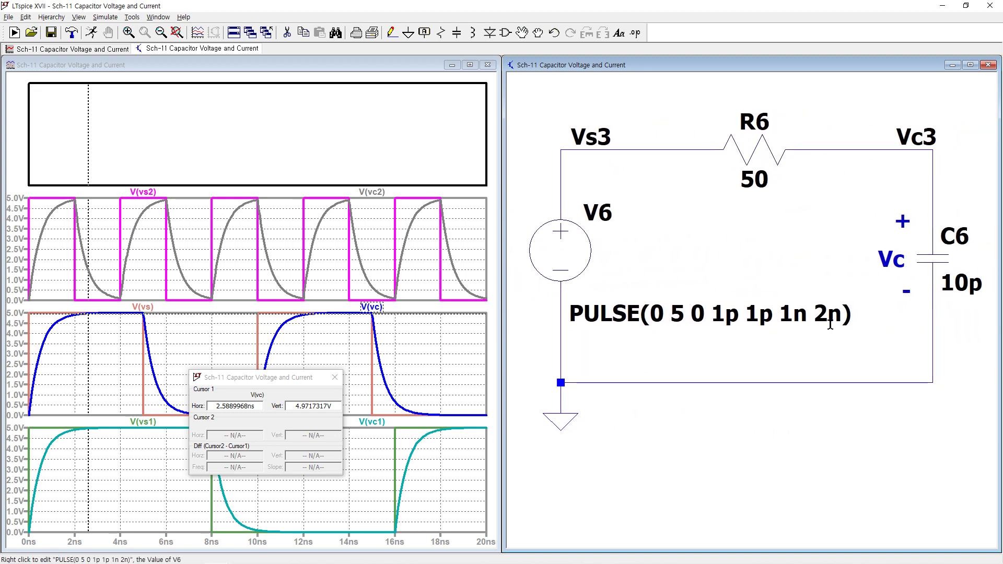
click(614, 148)
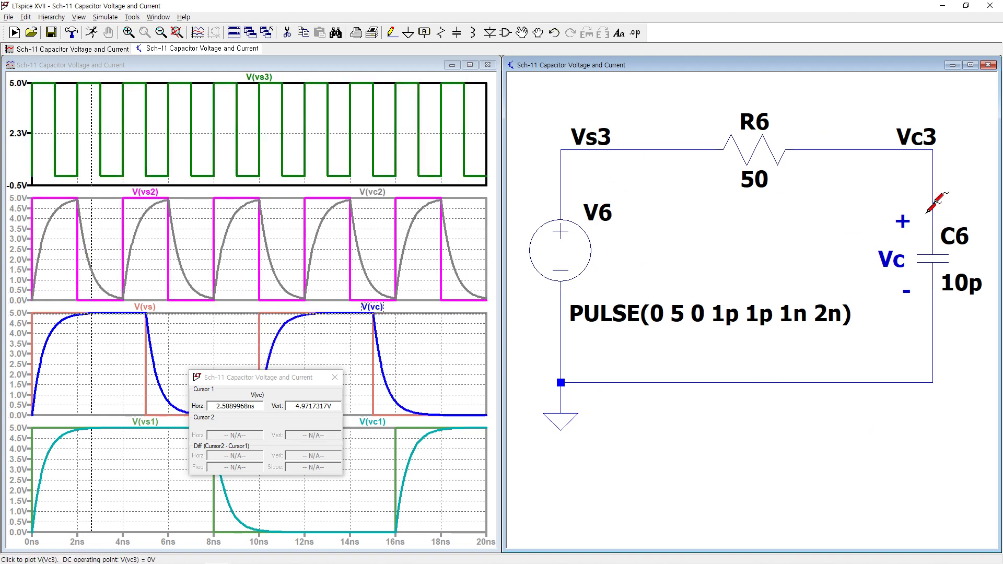
click(929, 209)
click(297, 179)
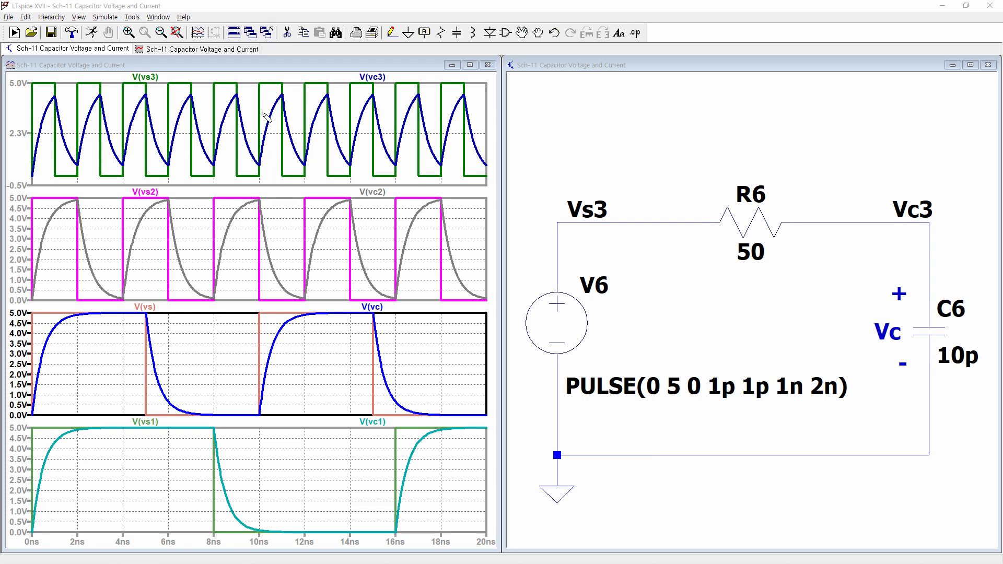
mouse_move(30, 76)
mouse_down()
mouse_move(23, 94)
mouse_move(31, 82)
mouse_up()
drag(781, 401, 841, 401)
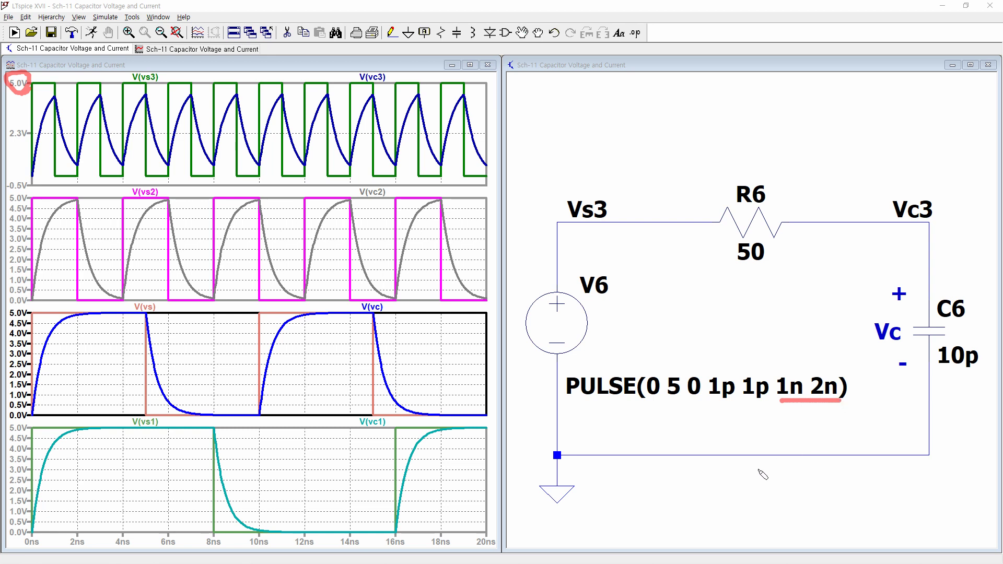
mouse_move(760, 430)
mouse_down()
mouse_move(745, 489)
mouse_move(718, 505)
mouse_up()
mouse_move(720, 468)
mouse_down()
mouse_move(843, 473)
mouse_move(826, 490)
mouse_move(845, 490)
mouse_up()
drag(827, 489, 828, 511)
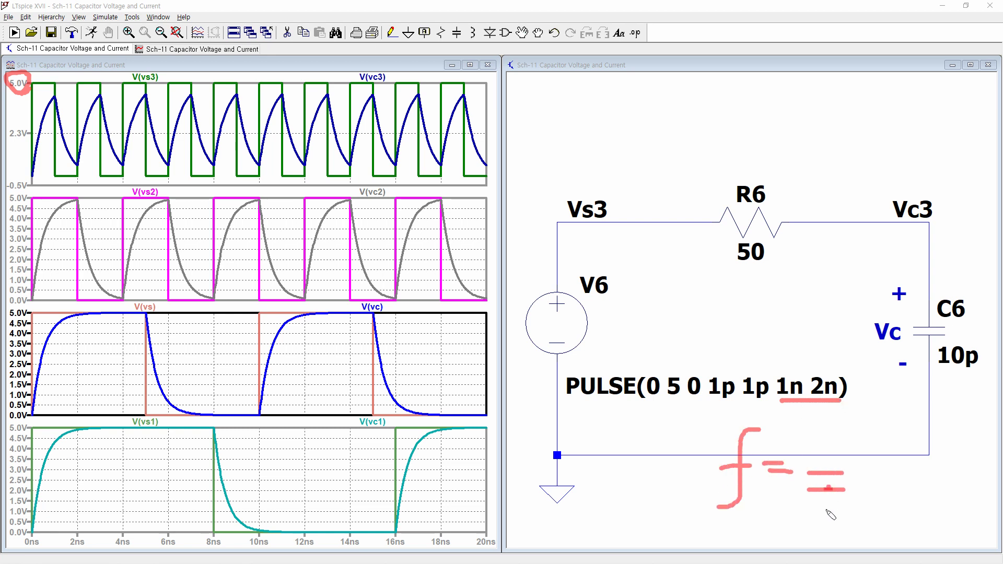
drag(831, 435, 827, 460)
drag(912, 312, 853, 181)
drag(778, 105, 720, 155)
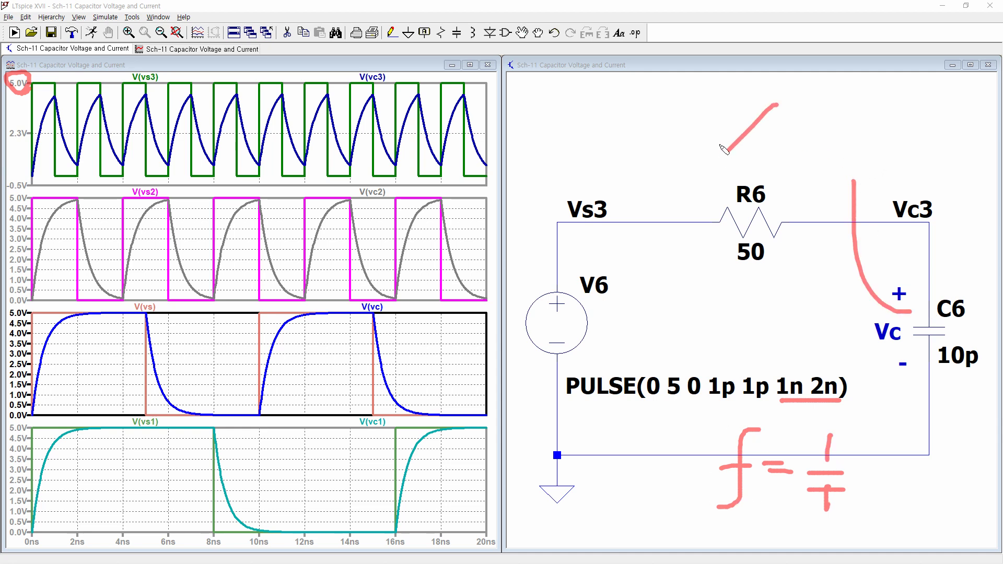
drag(726, 109, 778, 167)
click(788, 131)
drag(787, 131, 910, 132)
mouse_move(828, 142)
mouse_down()
mouse_move(861, 140)
mouse_move(890, 166)
mouse_up()
drag(882, 96, 869, 126)
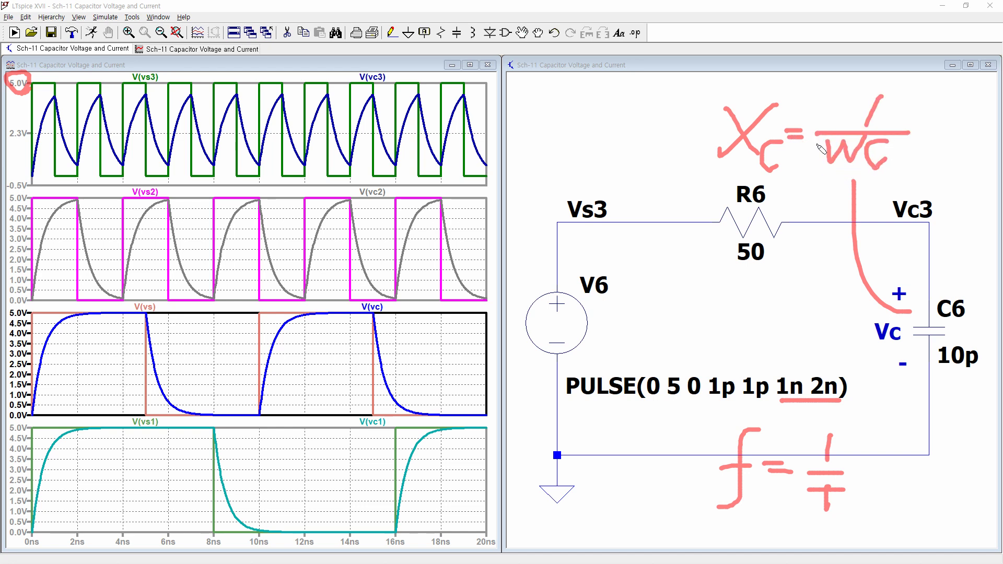
drag(673, 89, 669, 184)
mouse_move(661, 157)
mouse_down()
mouse_move(665, 168)
mouse_move(683, 156)
mouse_up()
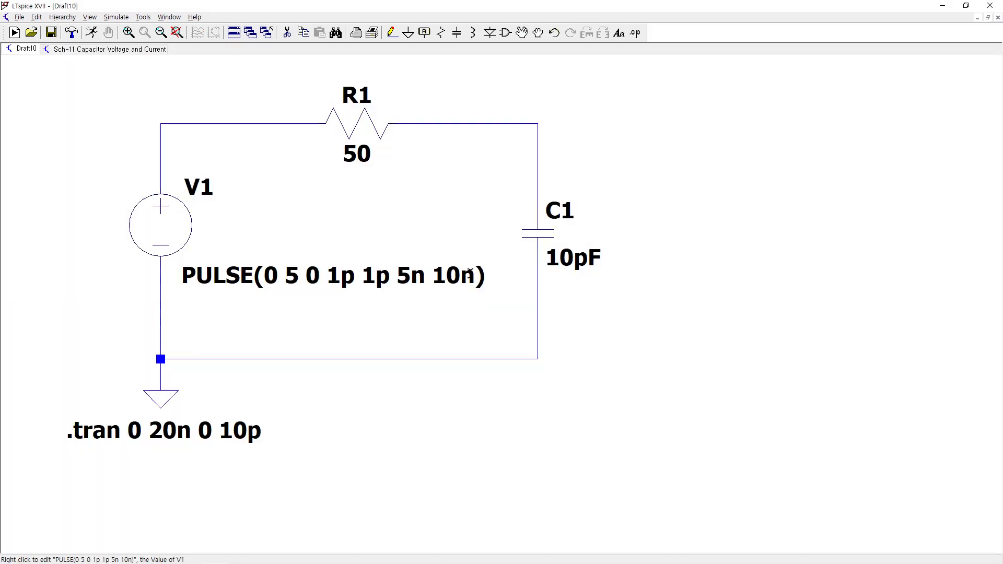
Replace capacitor C1's value in the Draft10 schematic with the parameter {C}.
right_click(567, 261)
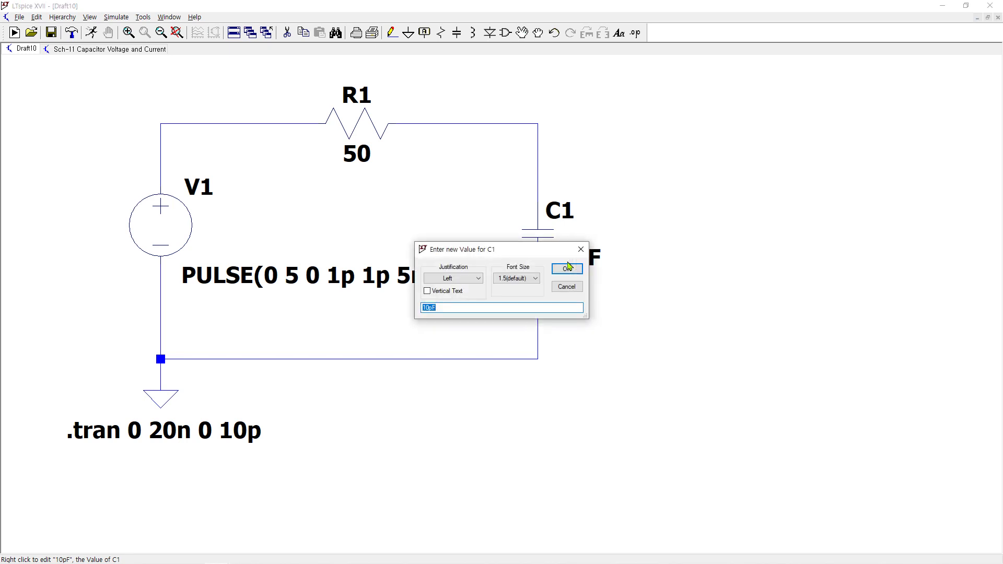
text(1)
text(C})
click(567, 269)
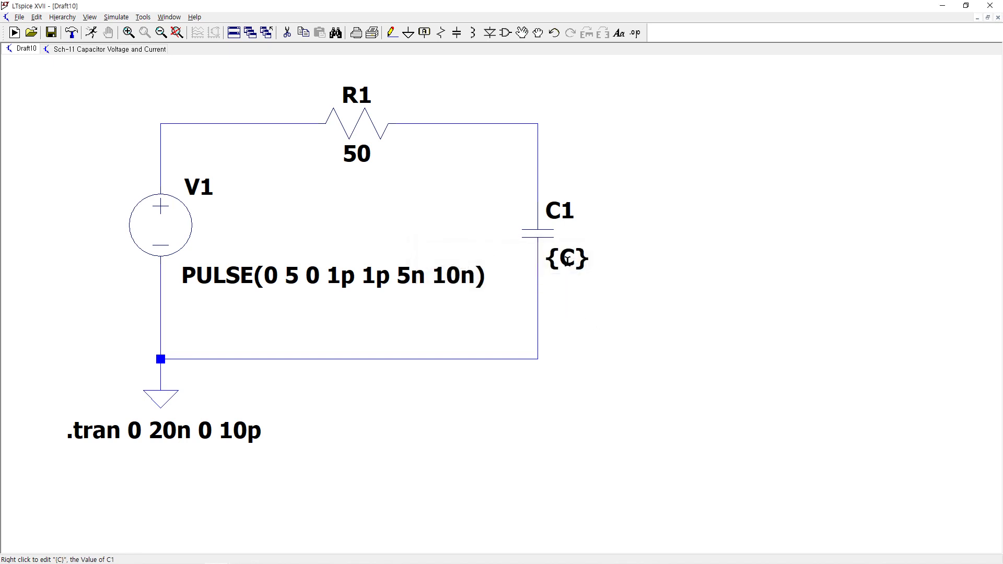
Add the SPICE directive ".param C=10pF" and place it just below C1's value.
click(636, 32)
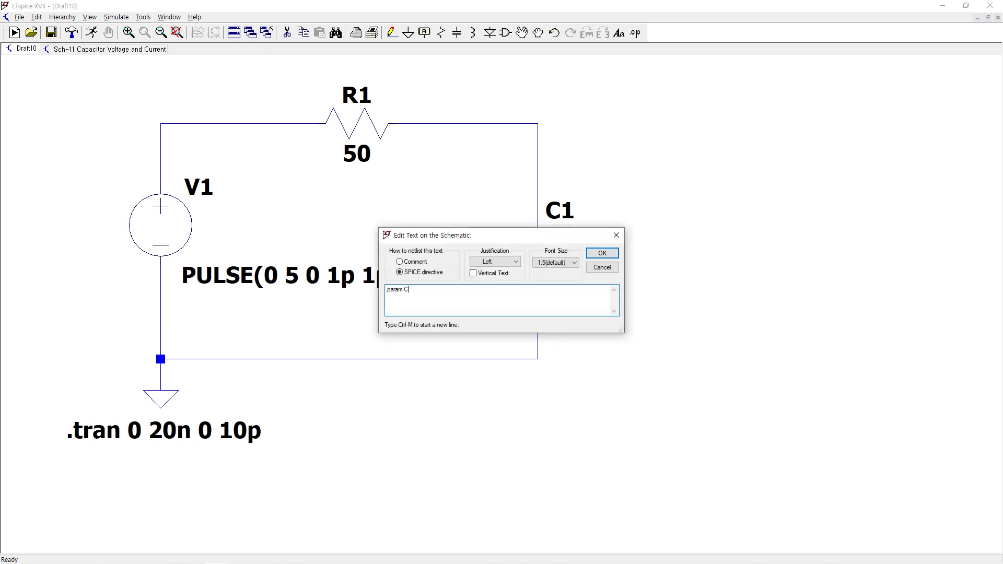
text(.param C=10pF)
key(Return)
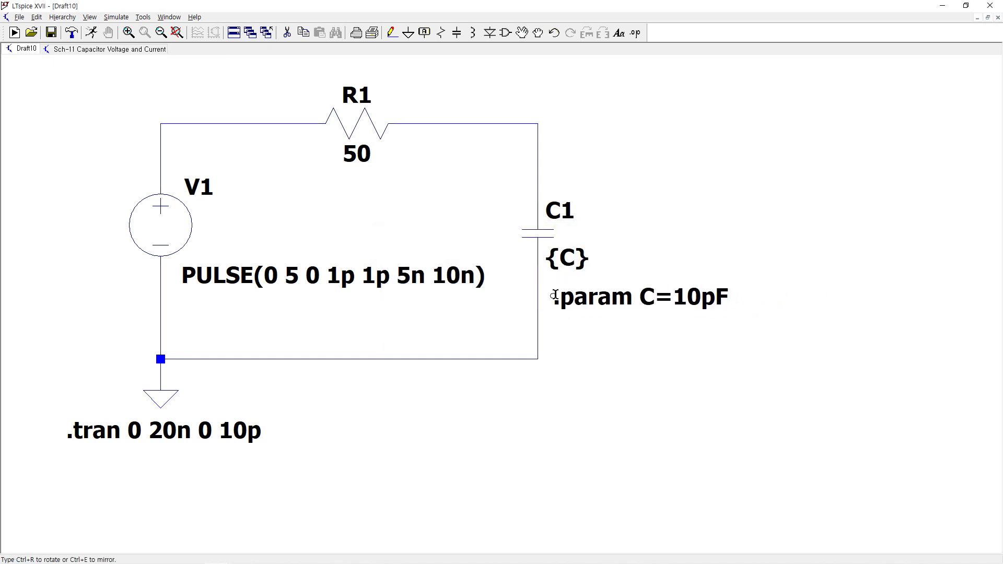
click(551, 291)
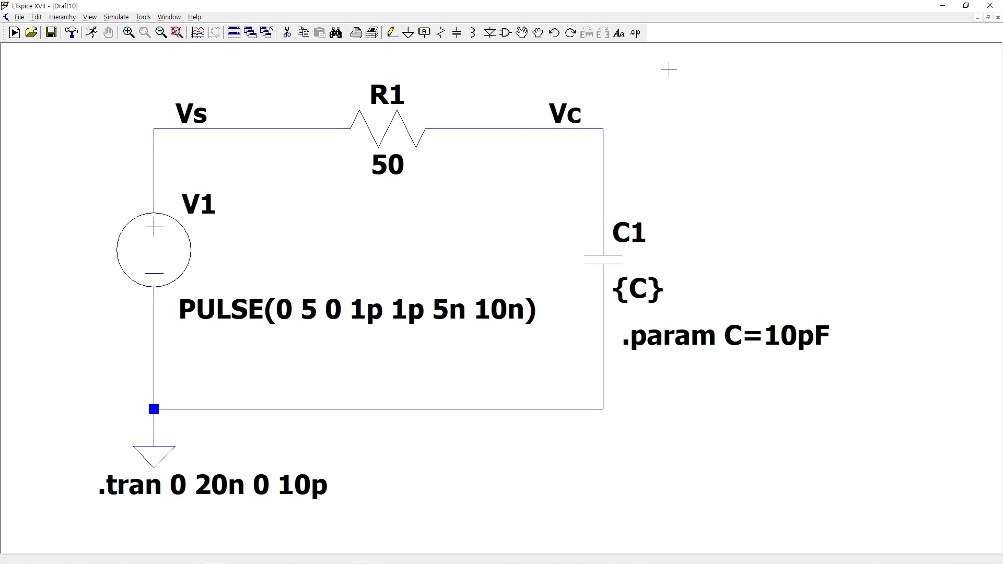
Add the SPICE directive ".step param C list 10p 20p 30p" directly below the .param line.
click(636, 33)
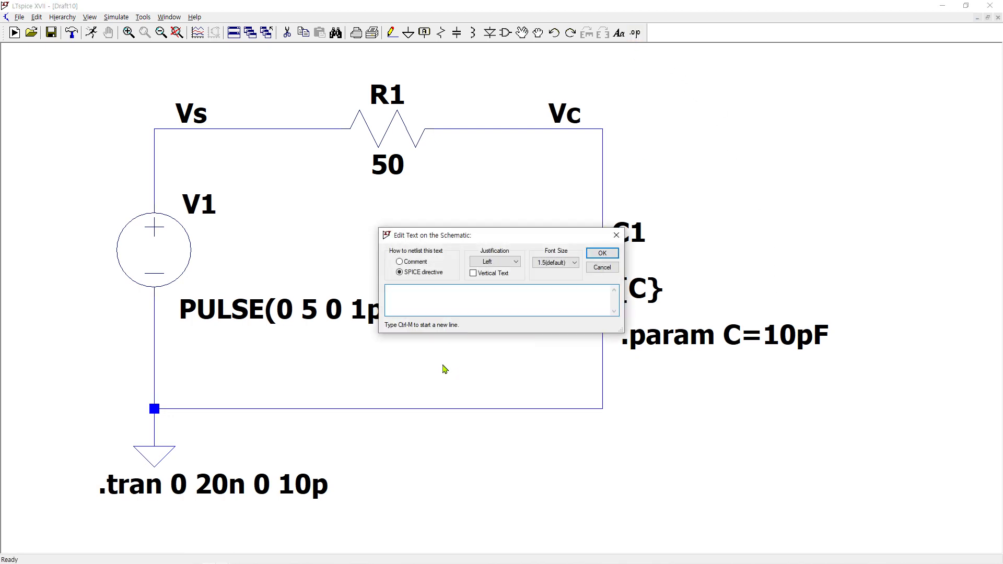
text(.step param C list 10p 20p 30p)
key(Return)
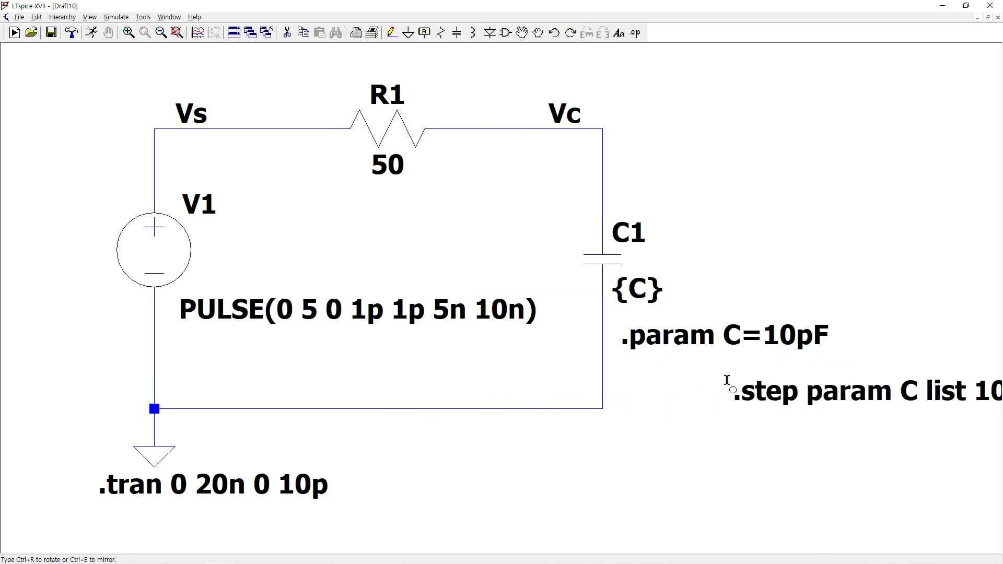
click(619, 372)
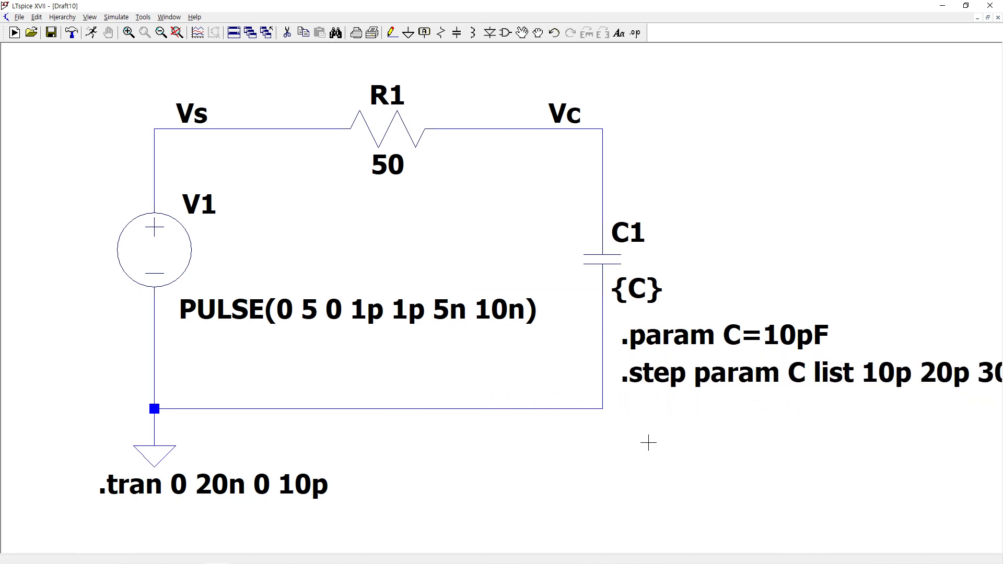
Run the stepped transient simulation and plot the voltage at the Vc node.
click(92, 33)
scroll(722, 413, up, 1)
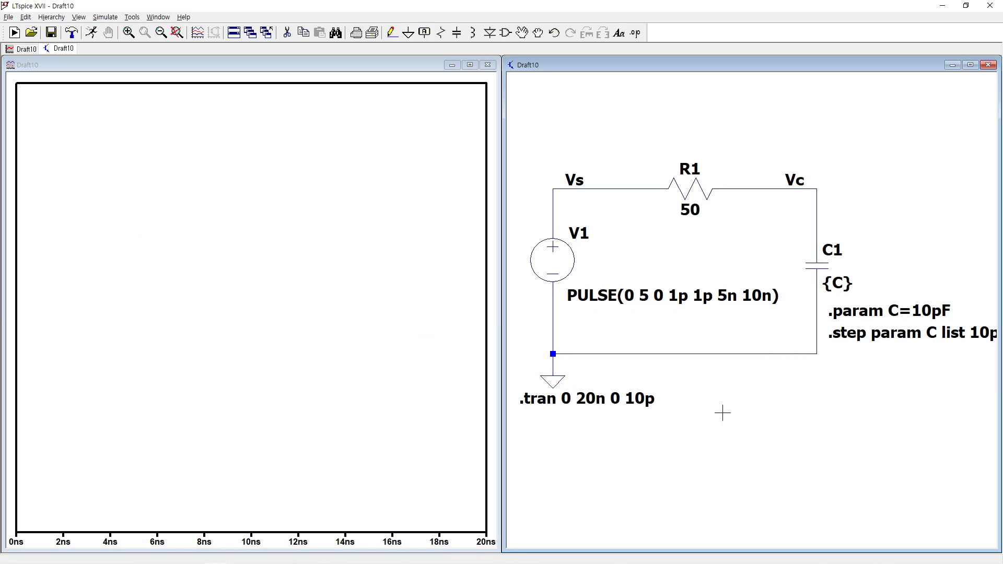
scroll(745, 424, down, 1)
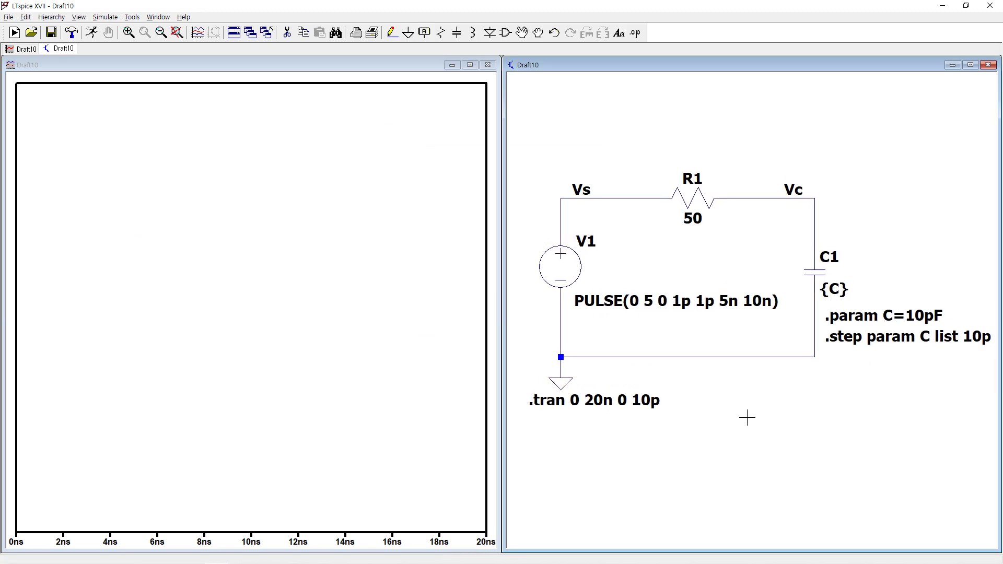
click(816, 197)
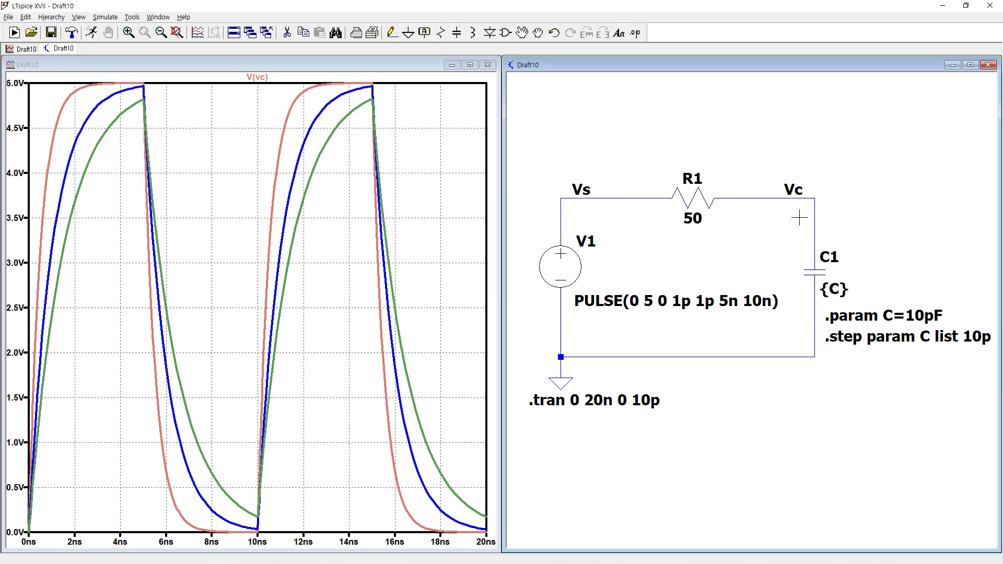
Enlarge the waveform window, attach a cursor to V(vc) and move it to about 6.32 ns on the first discharge.
click(469, 65)
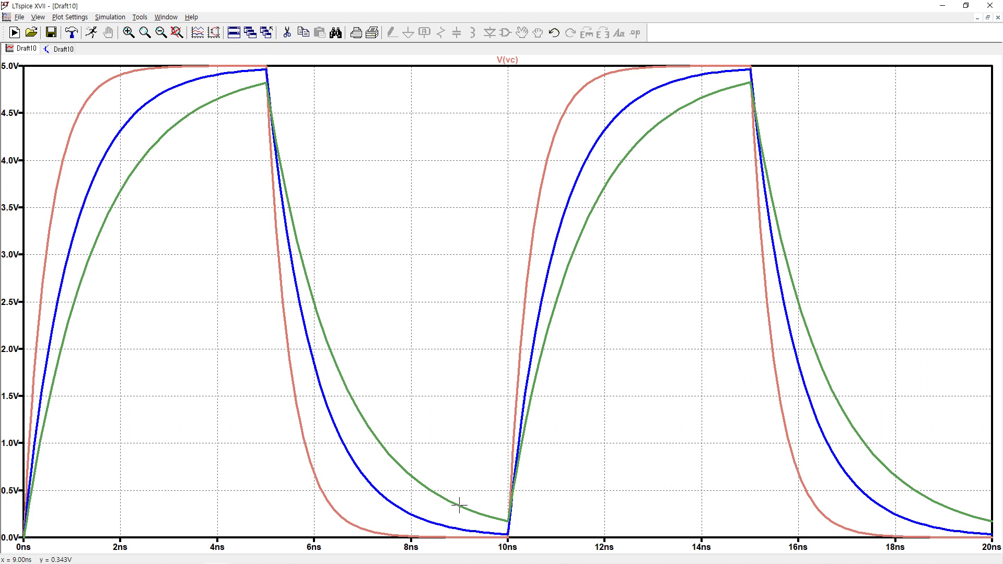
click(514, 62)
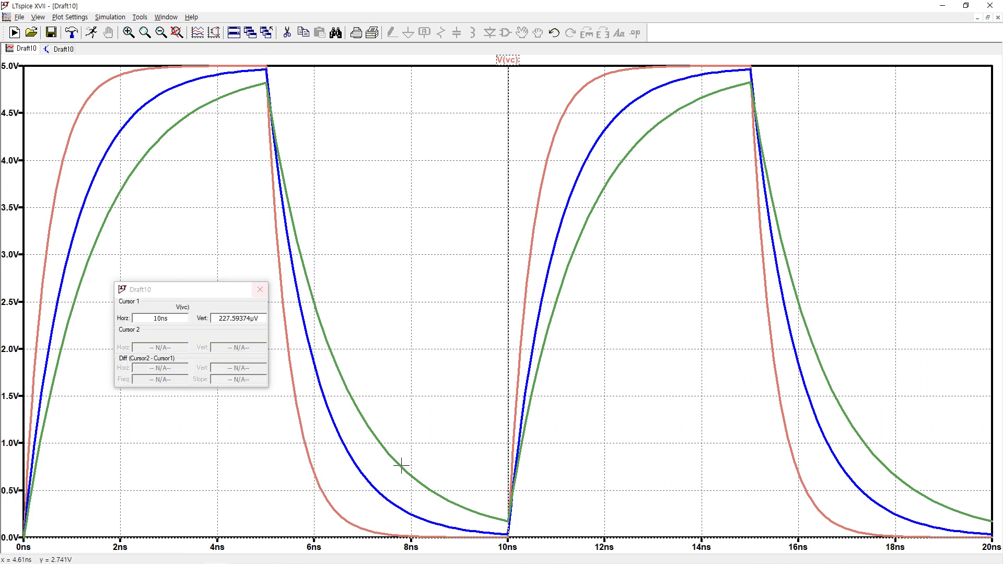
drag(496, 534, 329, 502)
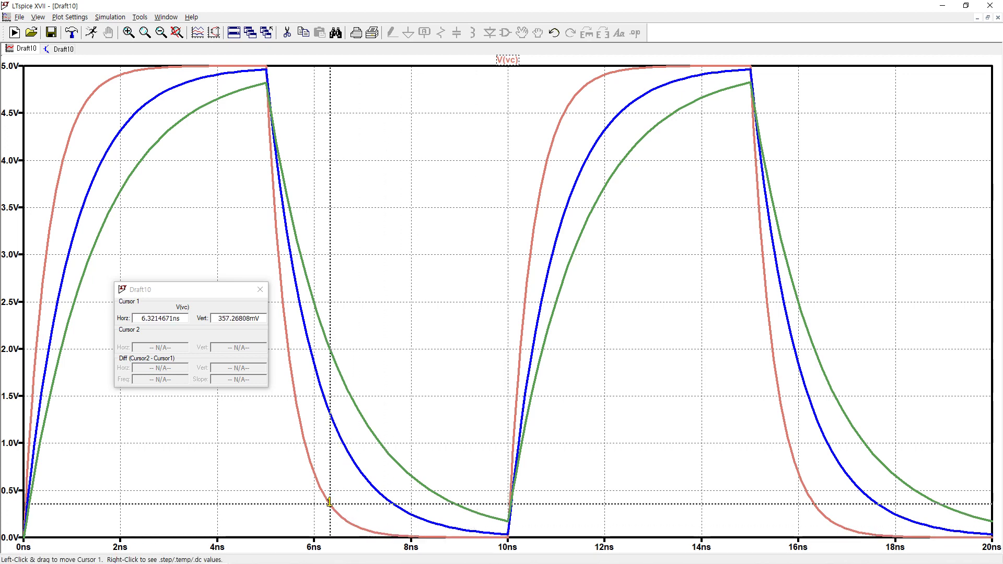
Display the step information for the V(vc) cursor to identify its curve's capacitance, and close the message.
right_click(330, 502)
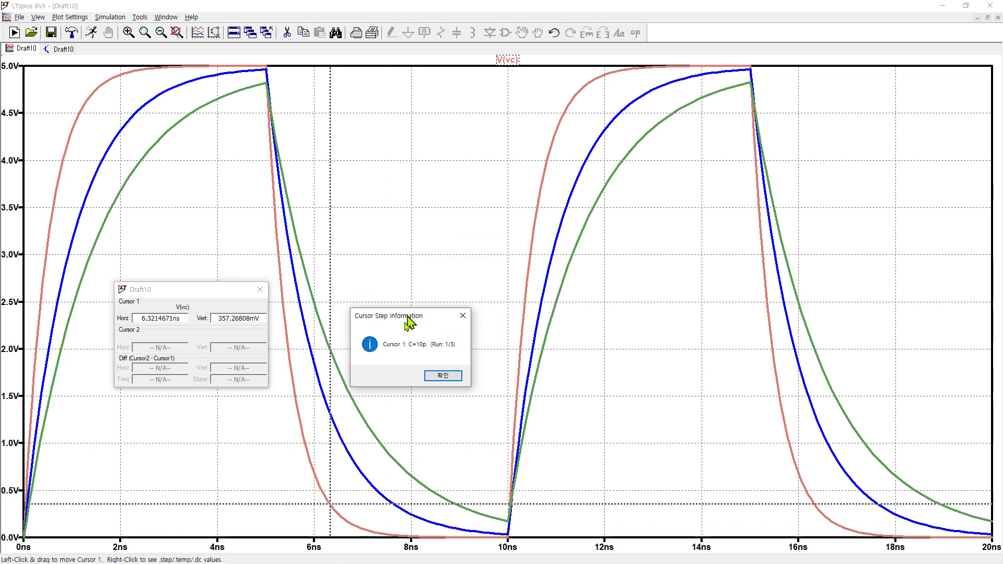
drag(408, 322, 406, 329)
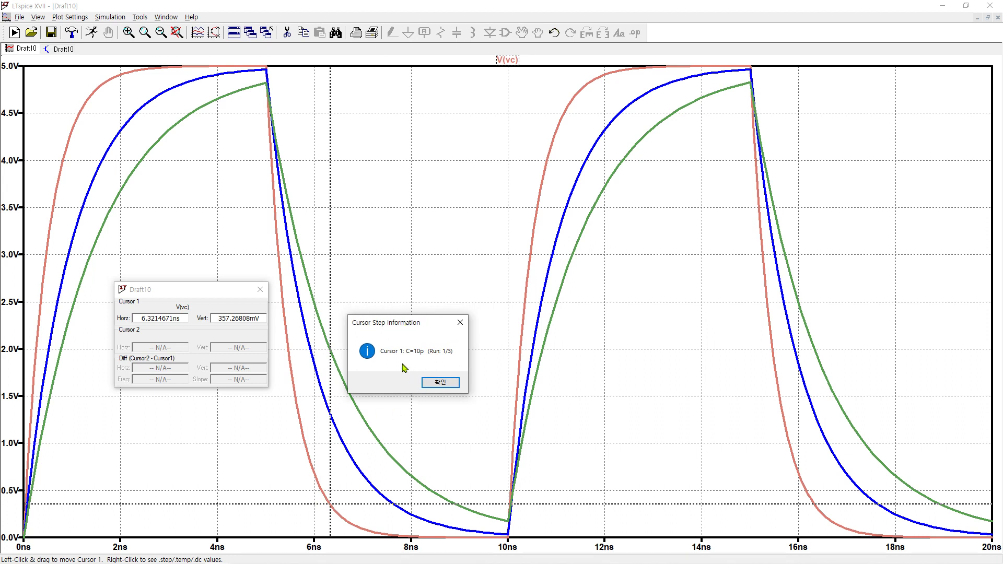
click(448, 387)
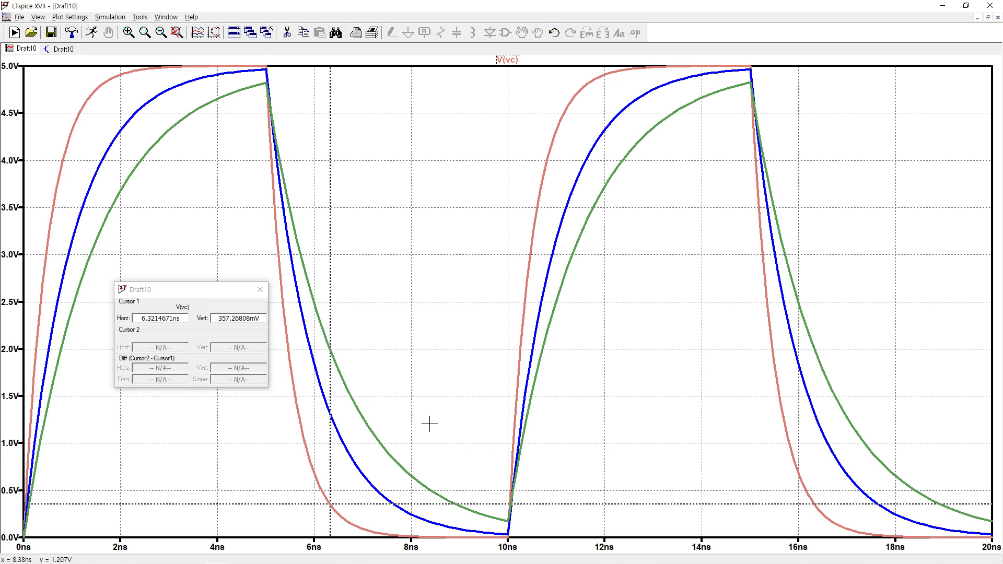
Move the V(vc) cursor to another stepped curve, show its step information to identify the capacitance, and dismiss the message.
key(Up)
right_click(331, 353)
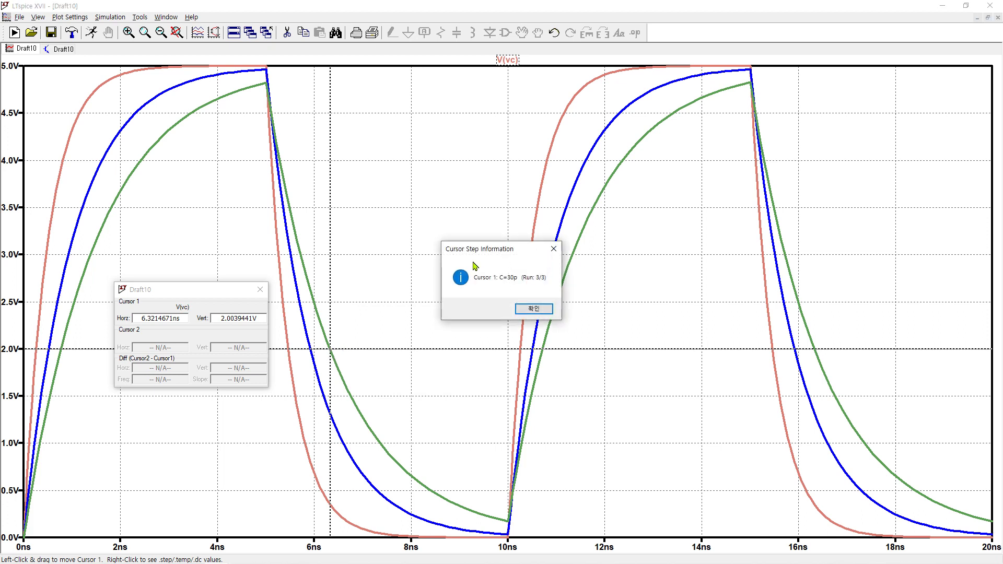
drag(484, 249, 395, 270)
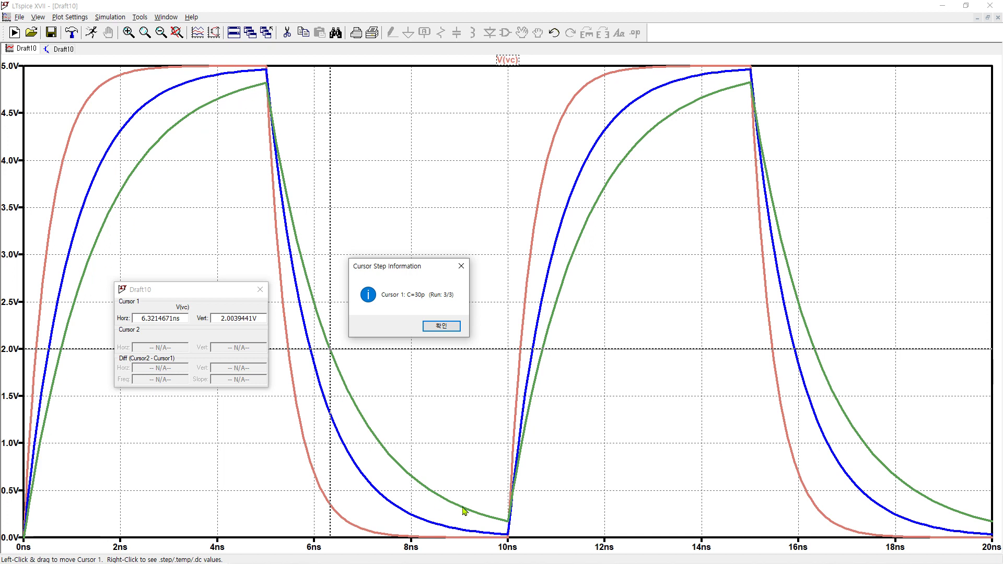
click(446, 326)
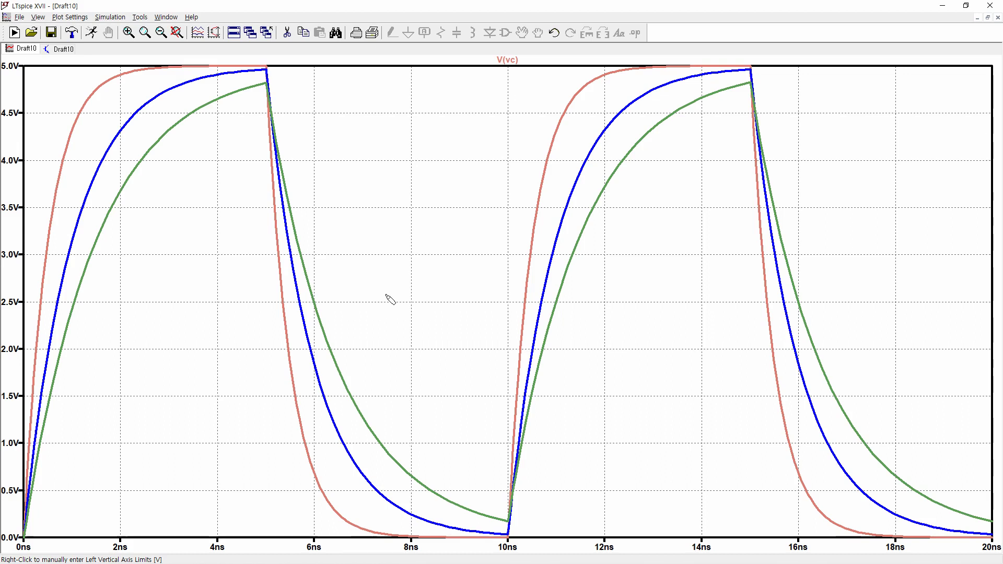
mouse_move(313, 156)
mouse_down()
mouse_move(414, 235)
mouse_move(441, 174)
mouse_move(471, 163)
mouse_up()
drag(331, 171, 437, 172)
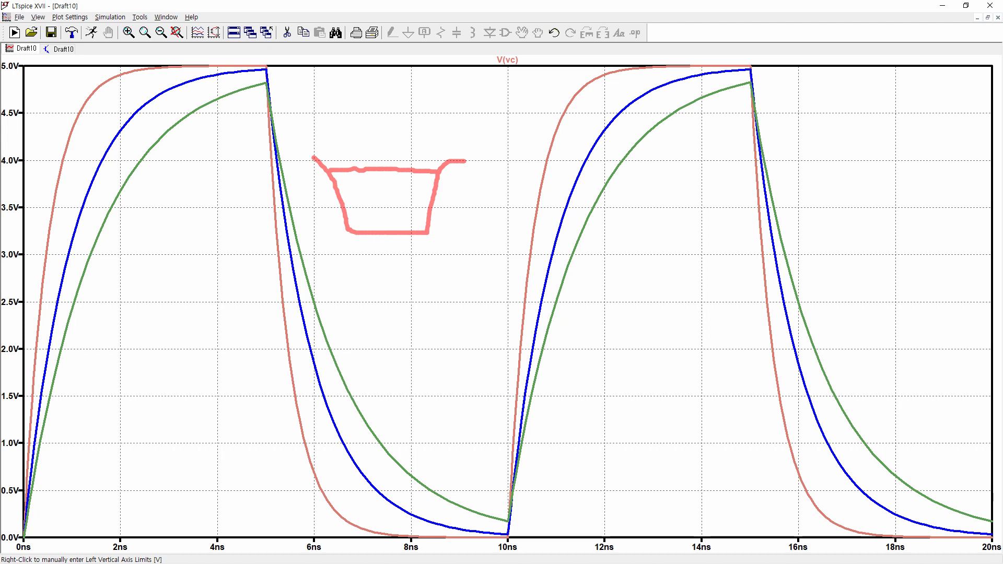
Return to the schematic and turn the ".step param C list 10p 20p 30p" directive into a comment.
key(ctrl+Tab)
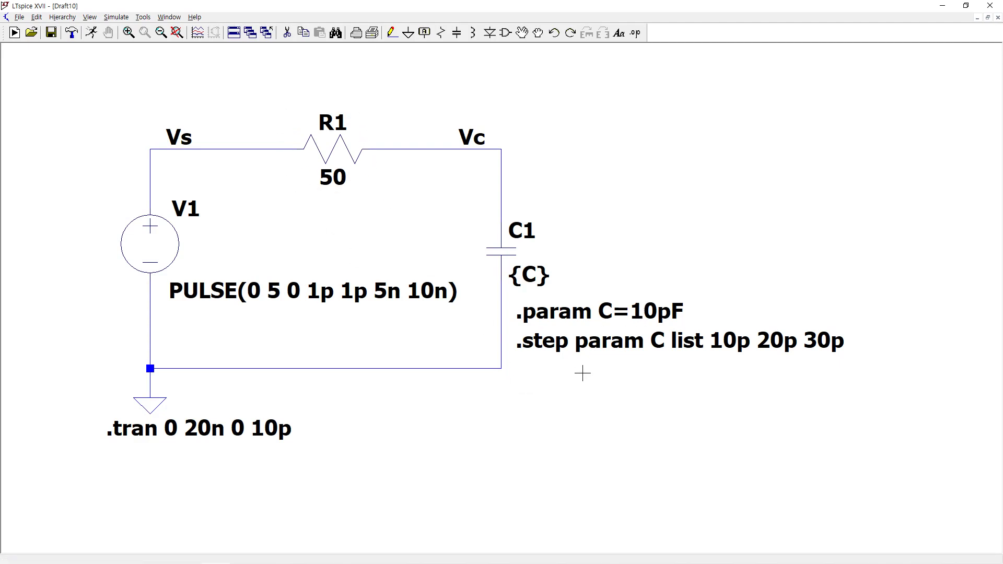
right_click(596, 347)
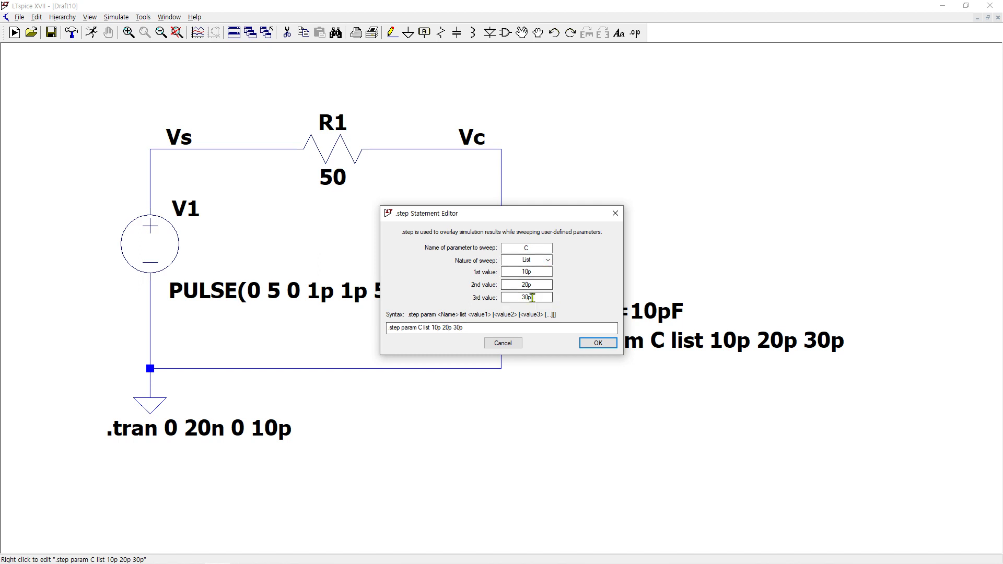
click(615, 214)
click(426, 272)
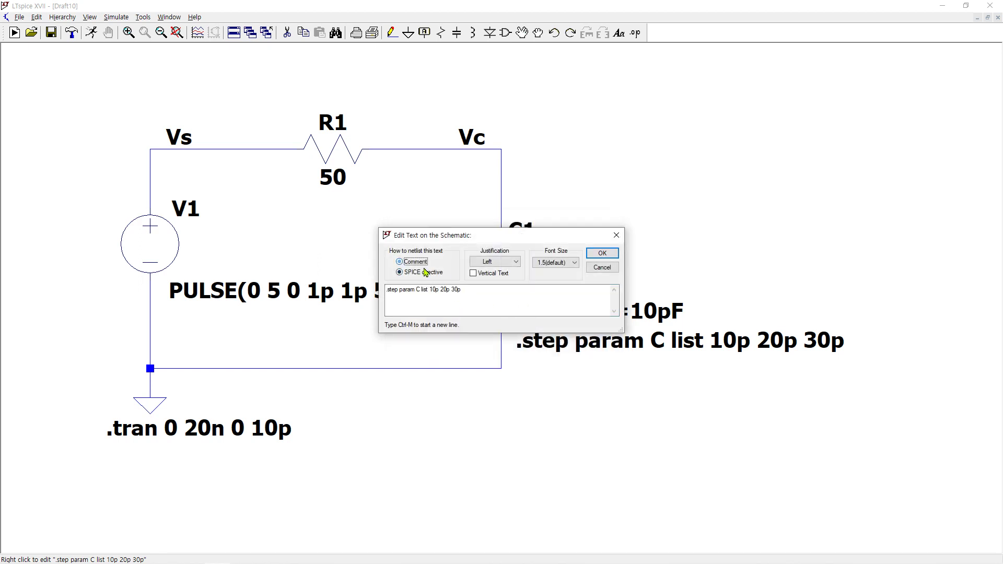
click(602, 254)
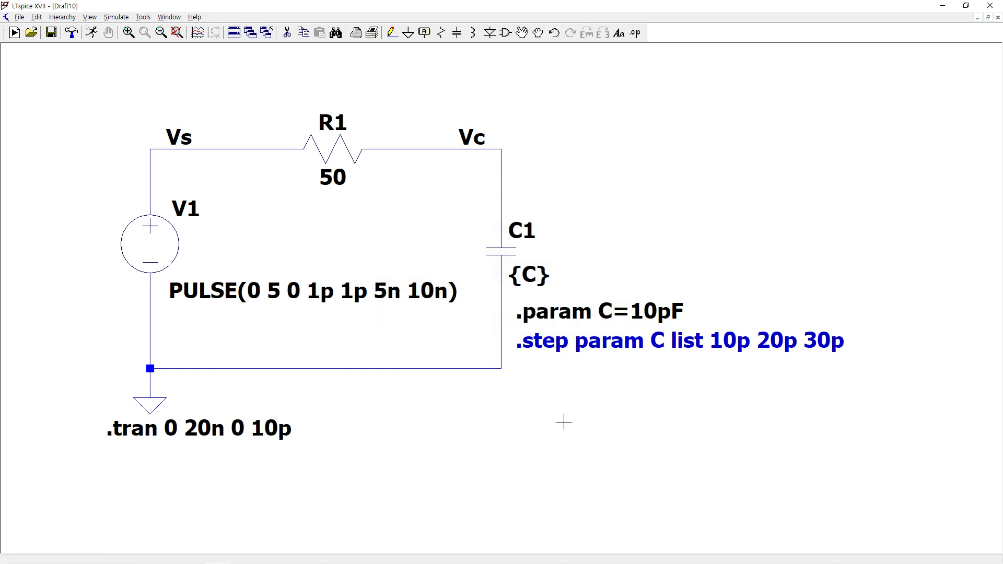
Set the value of resistor R1 to the parameter {R}.
scroll(342, 225, down, 1)
right_click(343, 224)
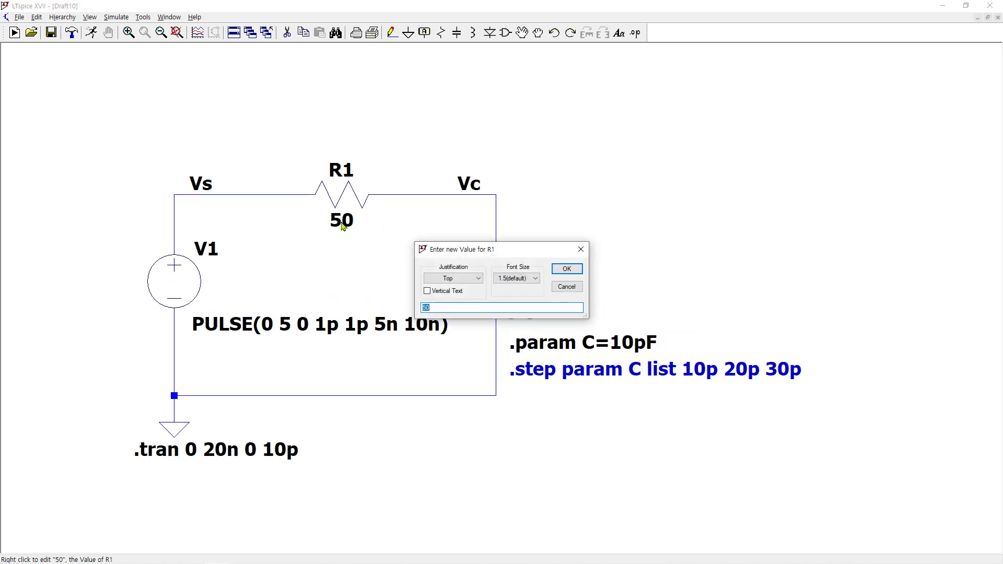
text({R})
key(Return)
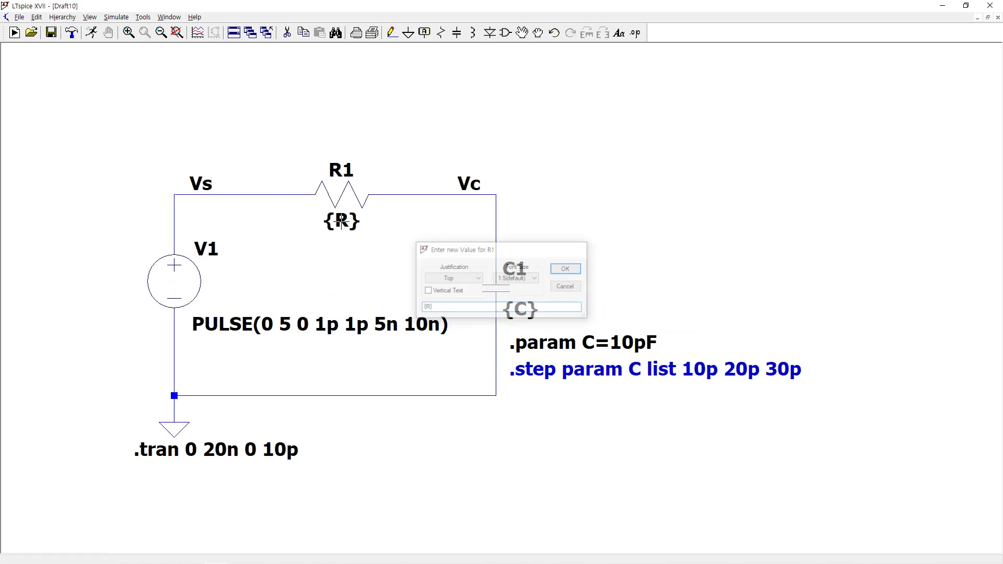
Add the SPICE directive ".param R=50" above resistor R1.
click(636, 33)
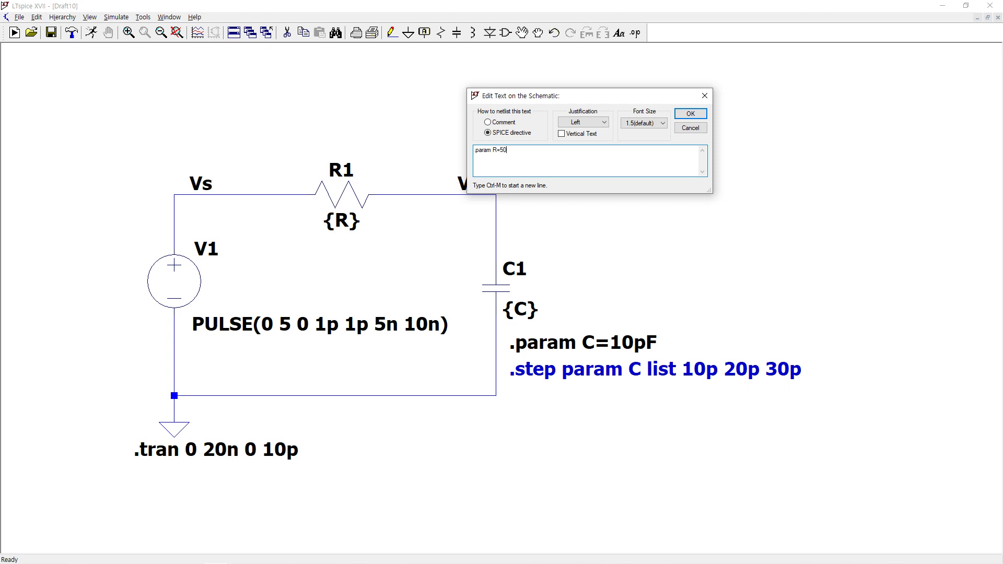
key(Return)
click(297, 101)
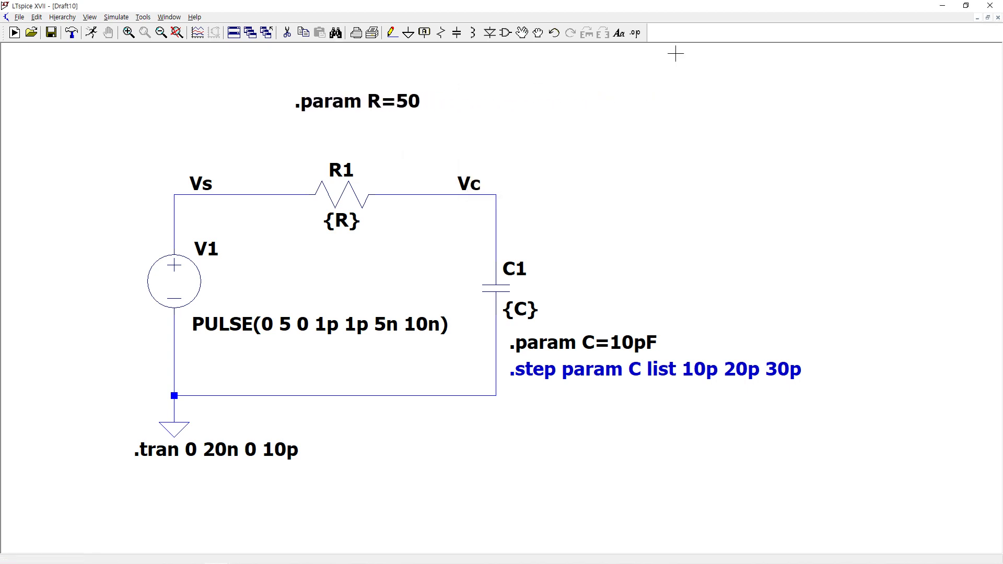
click(635, 33)
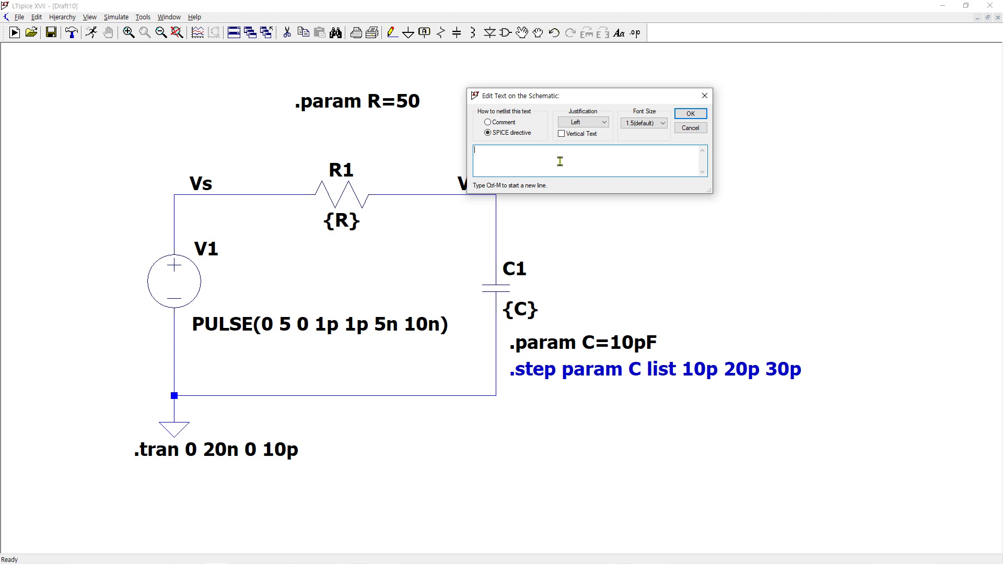
key(ctrl+v)
key(Return)
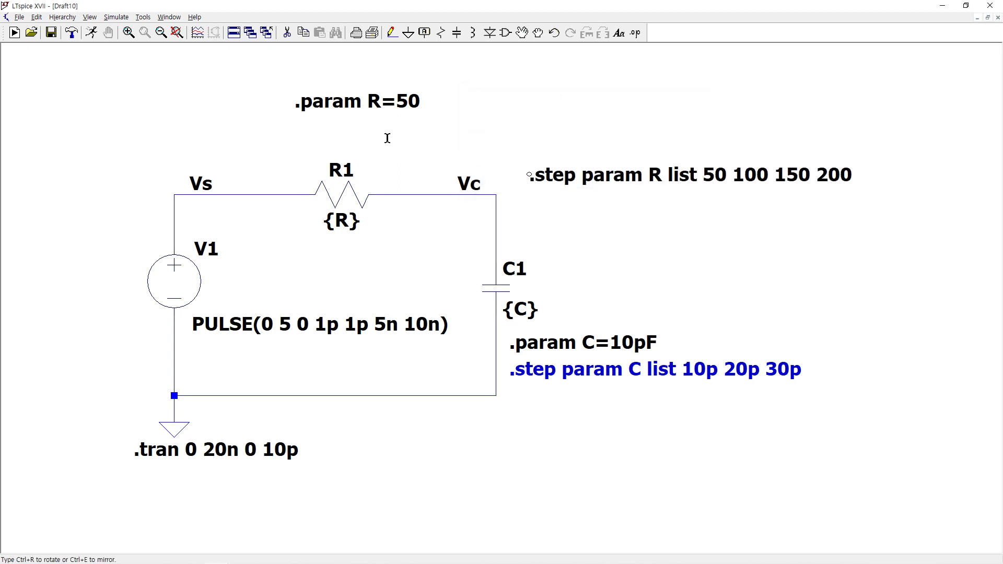
click(293, 126)
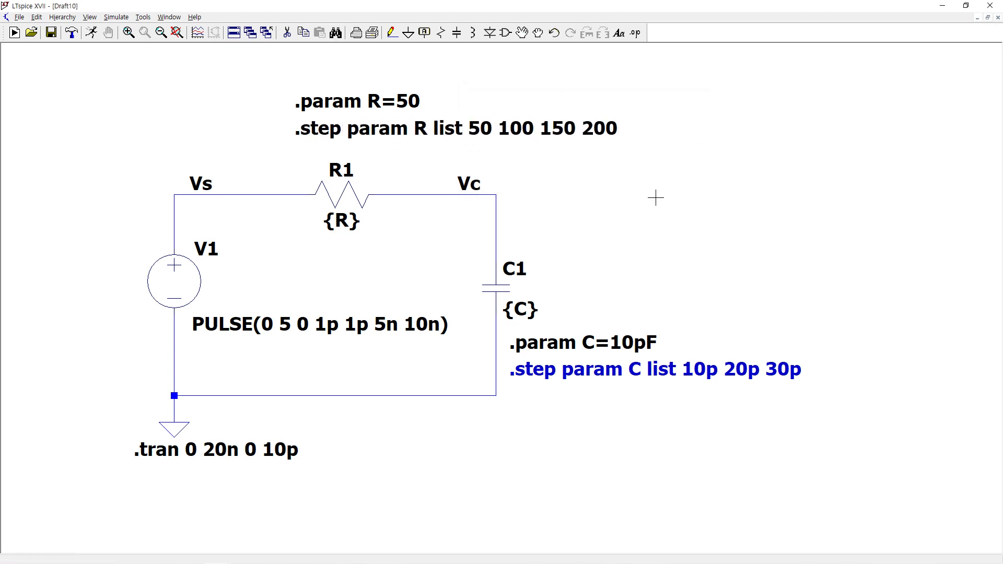
Run the transient simulation with the resistance sweep and plot the voltage at the Vc node.
click(91, 33)
click(614, 264)
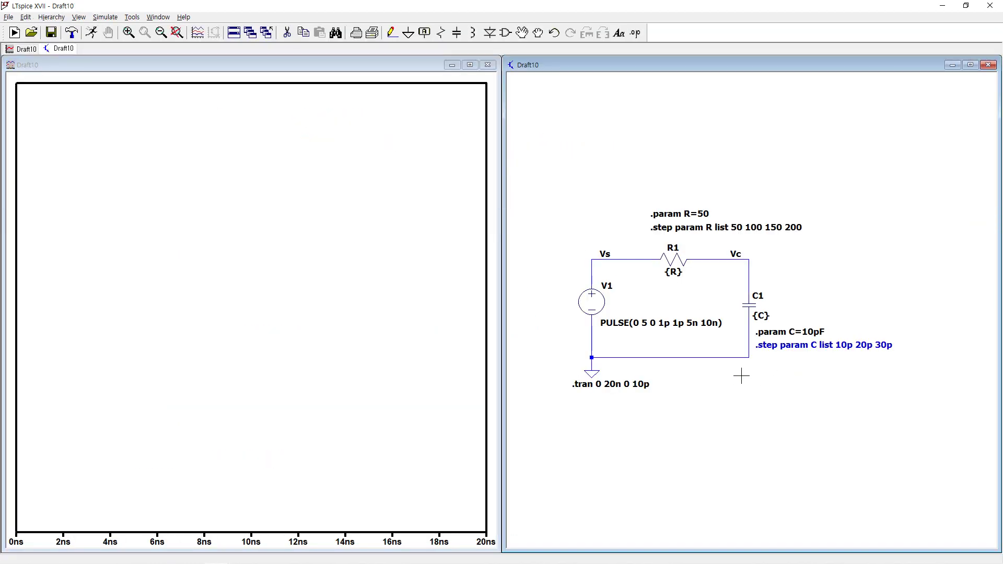
scroll(741, 377, up, 2)
drag(742, 381, 800, 423)
scroll(832, 223, up, 1)
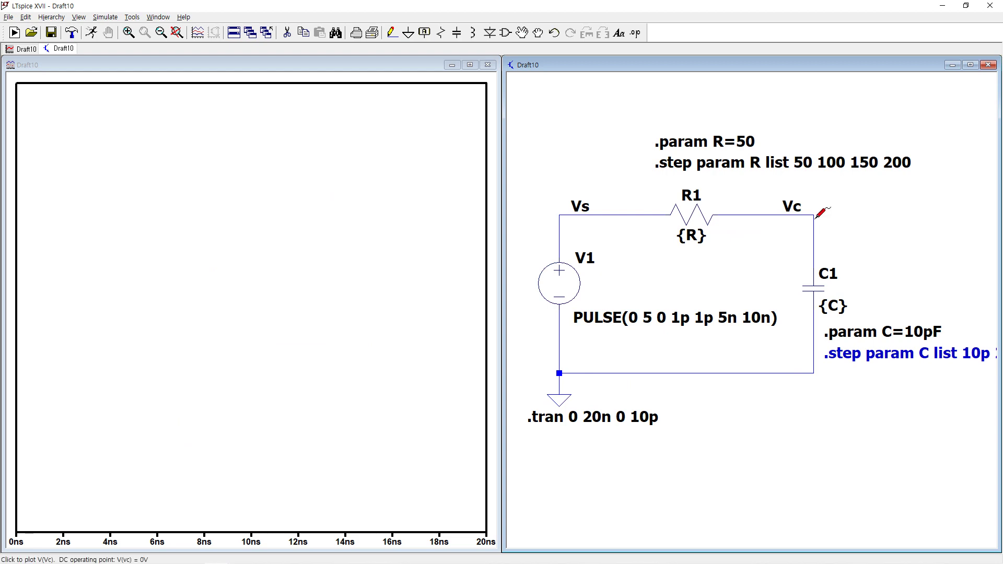
click(816, 214)
Enlarge the waveform window, attach a cursor to V(vc), move it to about 7 ns and show its step information.
click(464, 65)
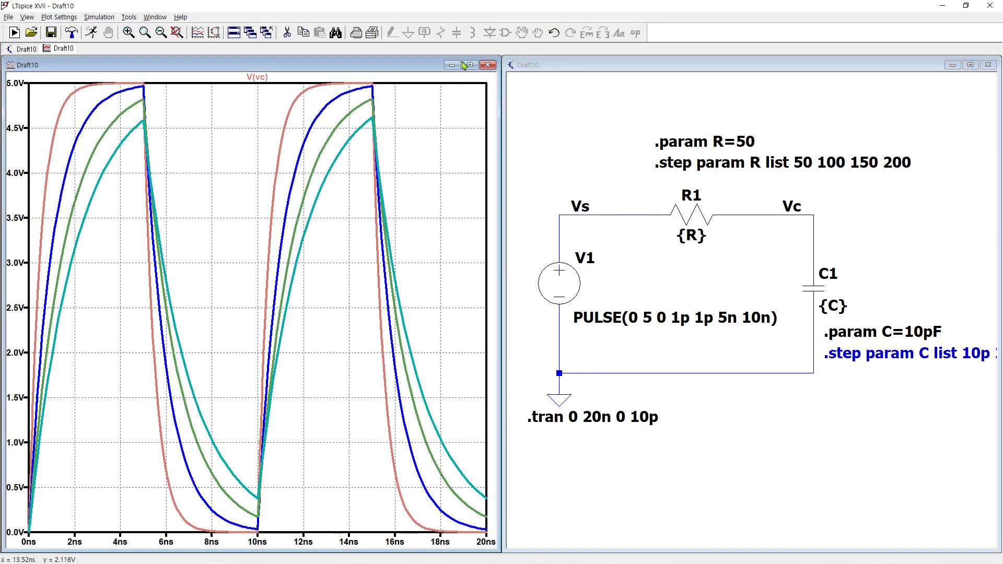
click(470, 65)
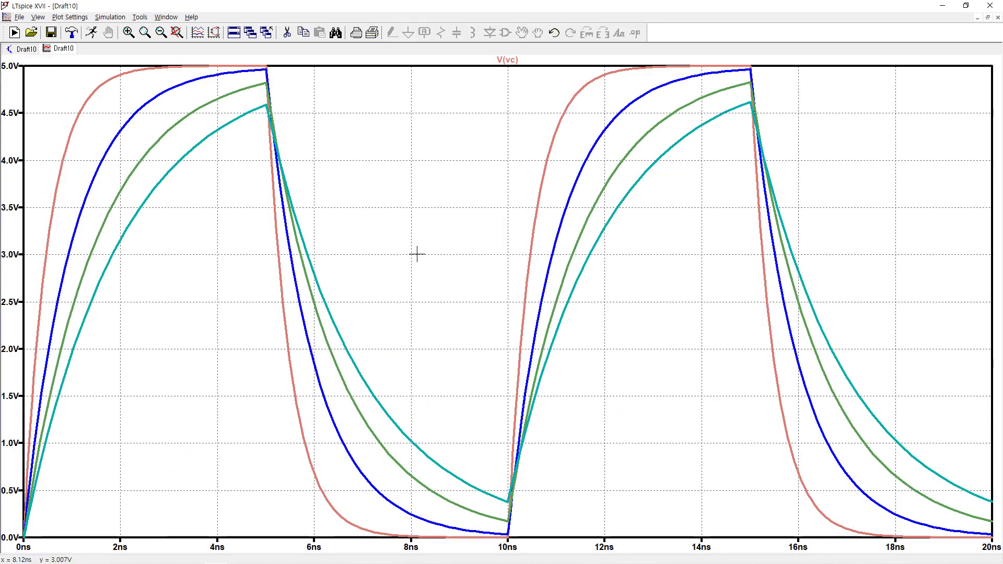
click(508, 60)
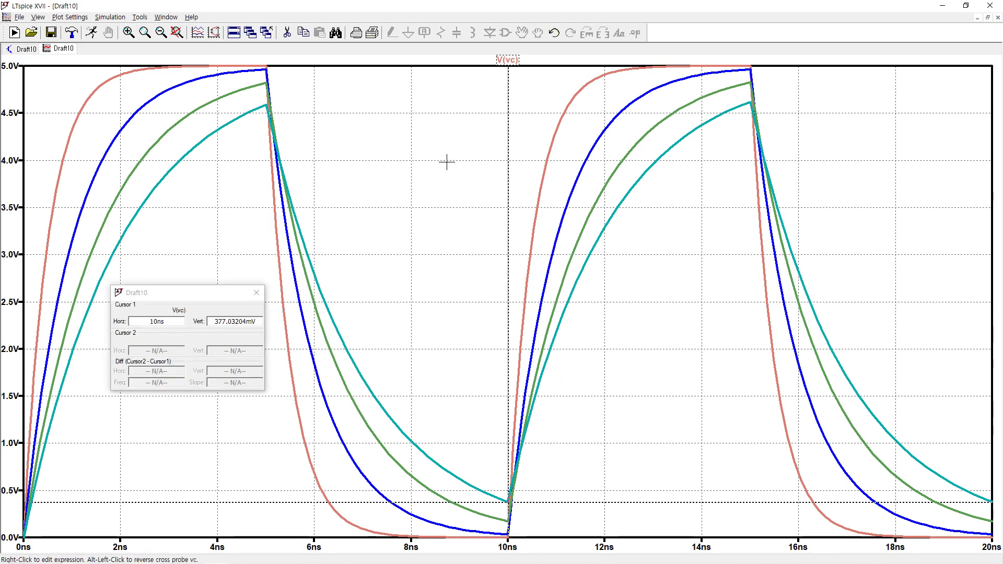
mouse_move(507, 503)
mouse_down()
mouse_move(411, 453)
mouse_move(362, 379)
mouse_up()
right_click(361, 380)
drag(493, 258, 423, 289)
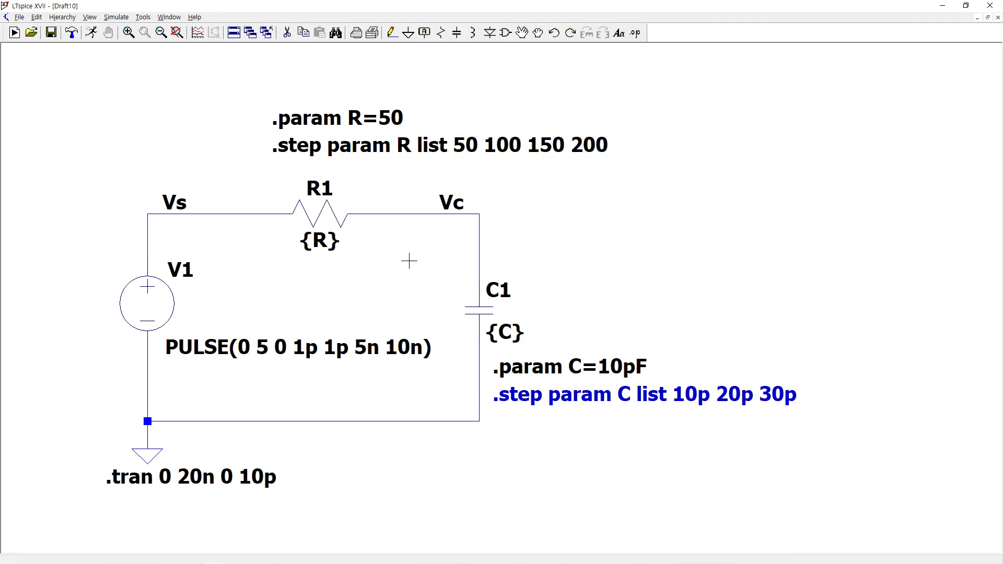
Turn the commented ".step param C list 10p 20p 30p" text back into a SPICE directive.
right_click(575, 397)
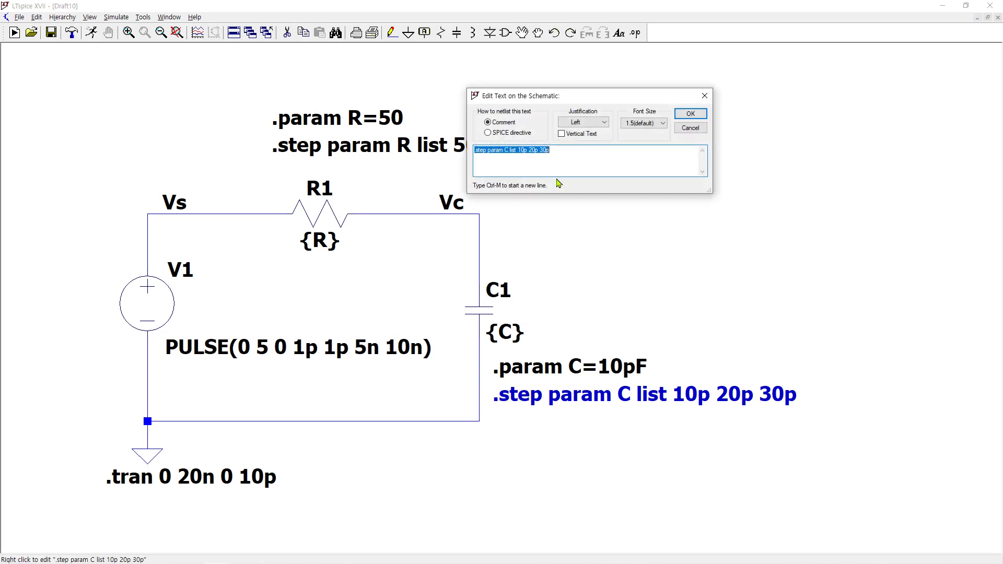
click(509, 137)
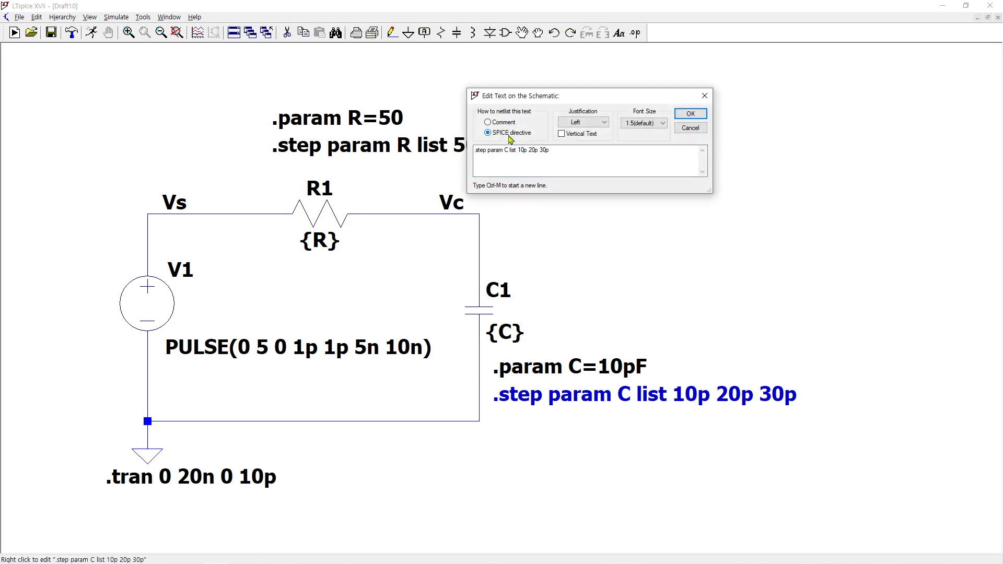
click(688, 115)
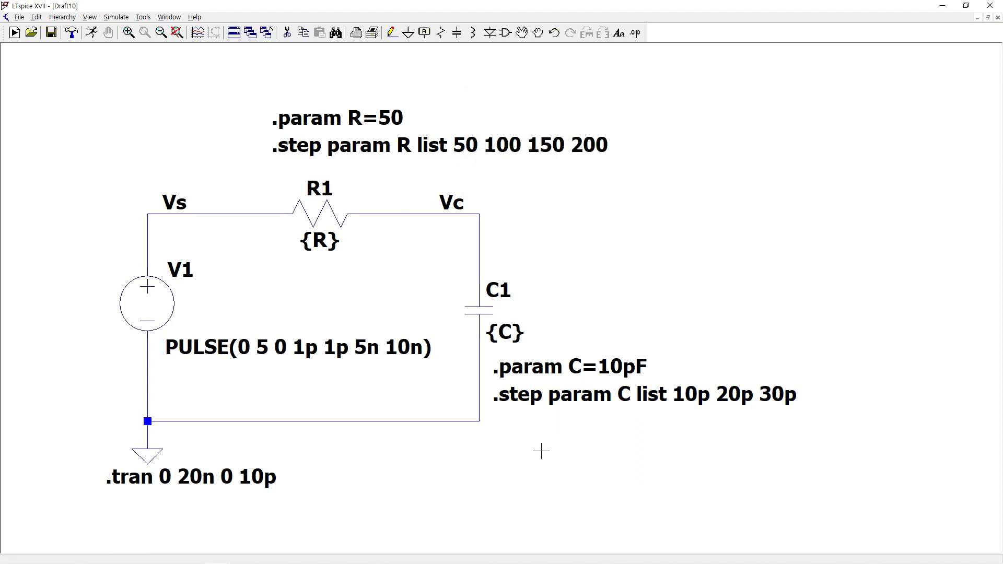
Run the simulation with both the R and C sweeps, plot the Vc node voltage, and enlarge the waveform window.
click(92, 32)
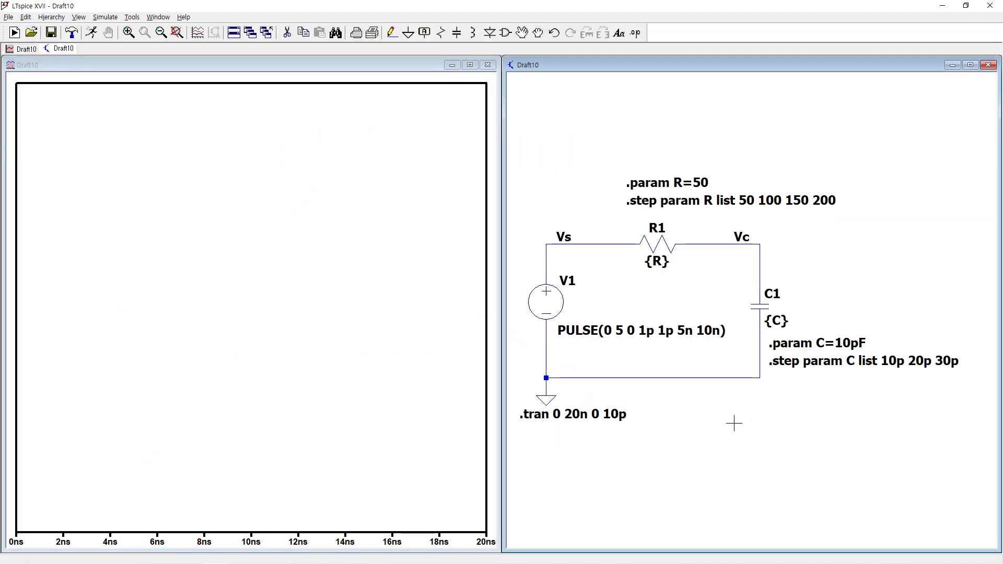
click(784, 251)
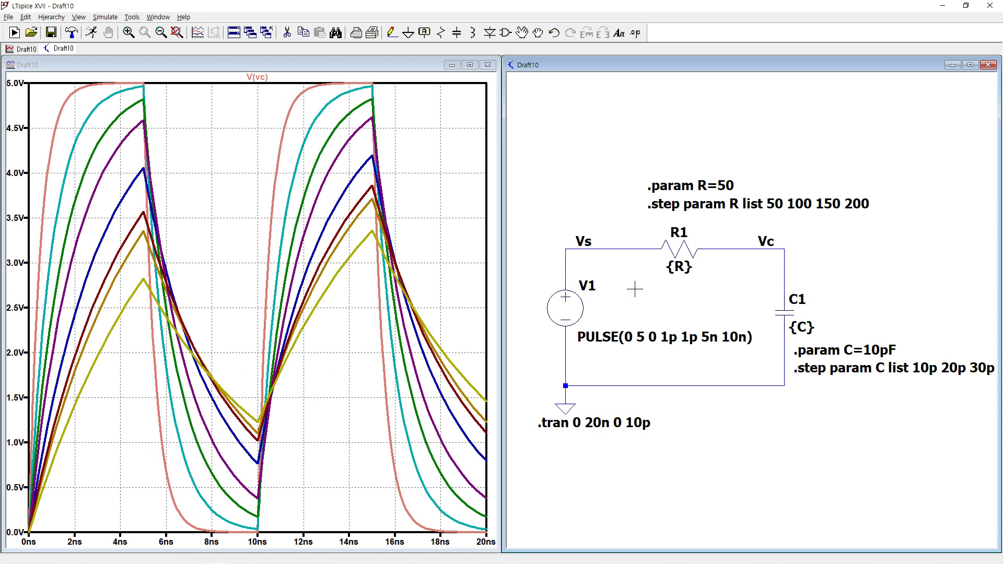
click(470, 65)
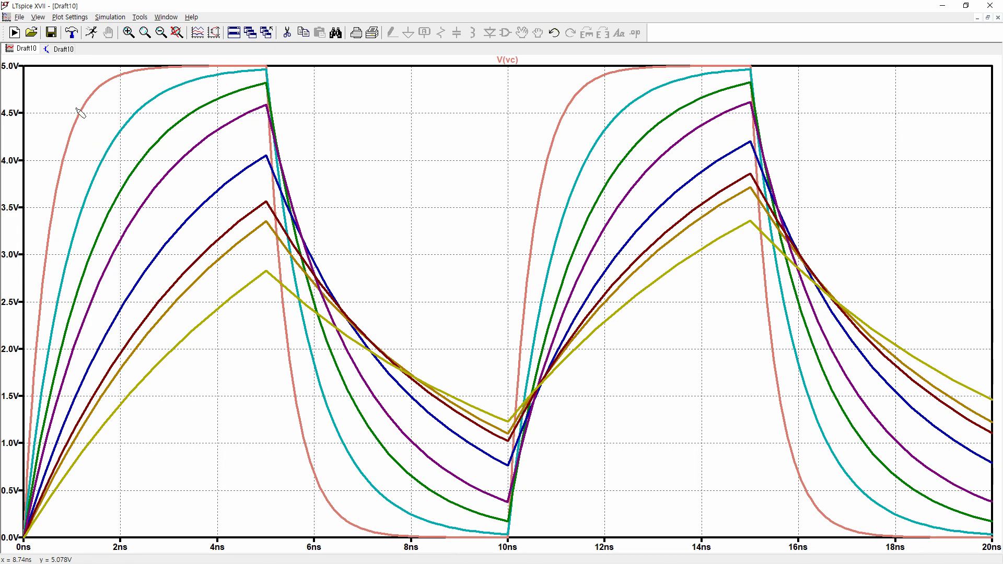
mouse_move(71, 95)
mouse_down()
mouse_move(84, 114)
mouse_move(98, 86)
mouse_up()
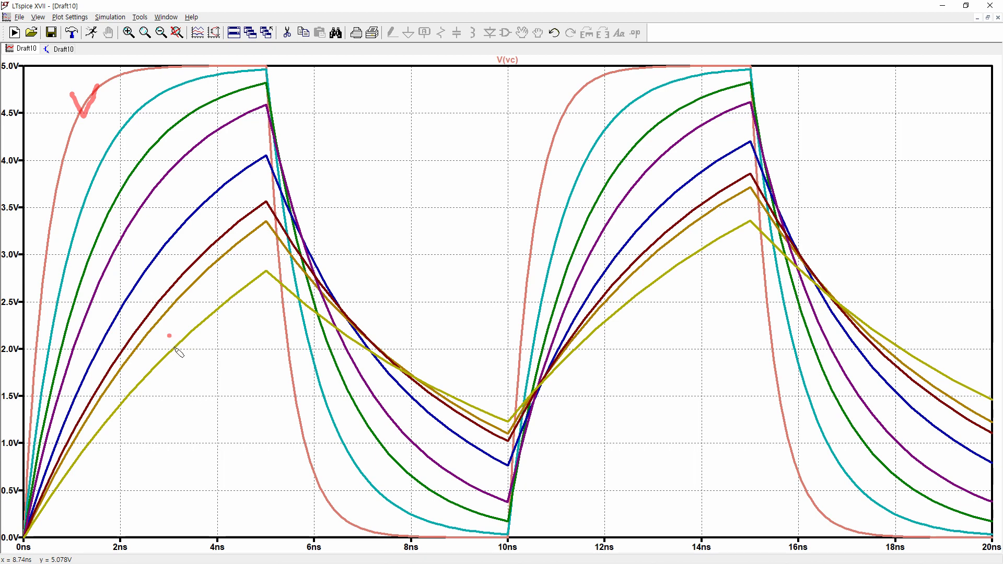
drag(168, 336, 205, 323)
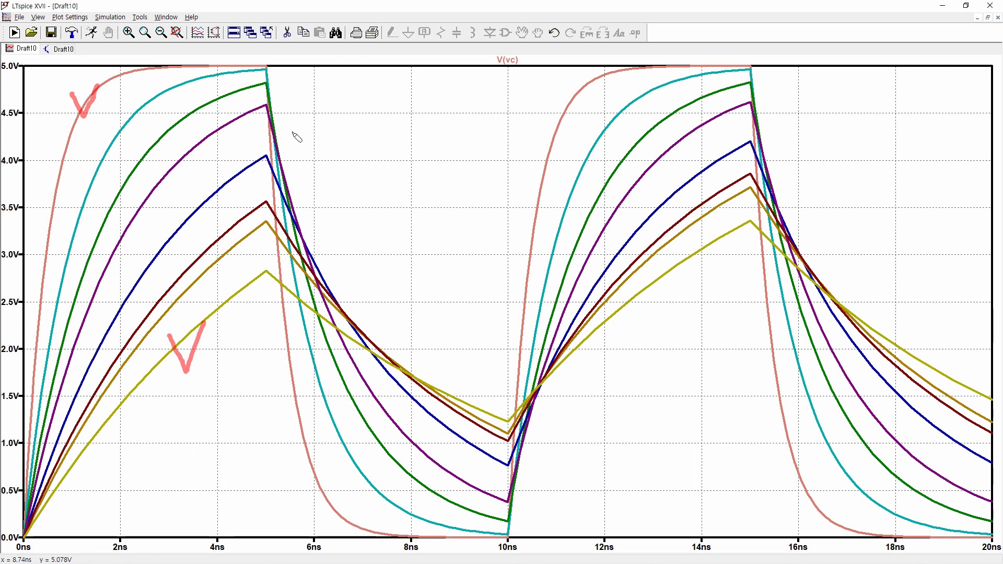
mouse_move(291, 132)
mouse_down()
mouse_move(341, 128)
mouse_move(320, 166)
mouse_move(367, 146)
mouse_move(377, 159)
mouse_move(398, 155)
mouse_up()
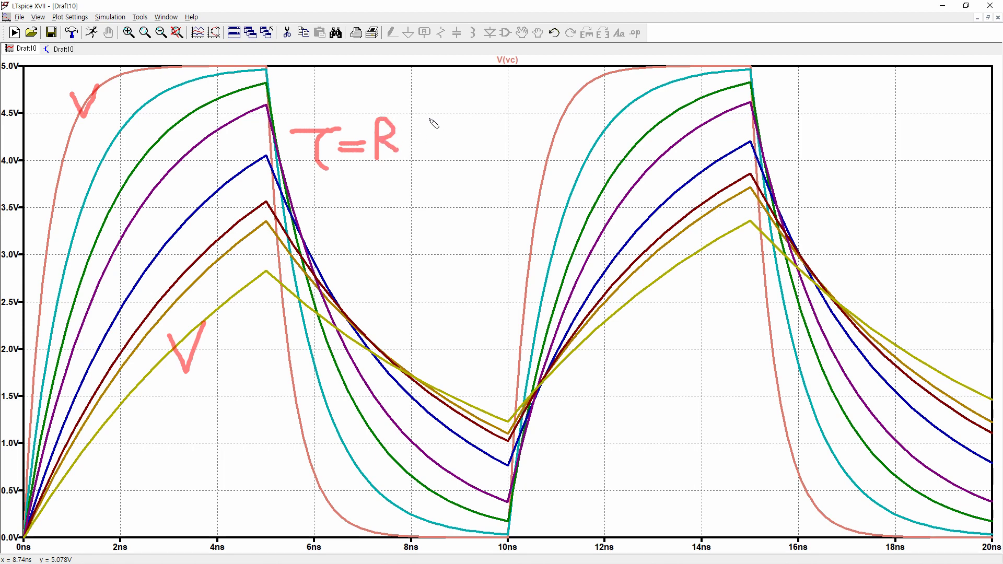
drag(430, 119, 442, 150)
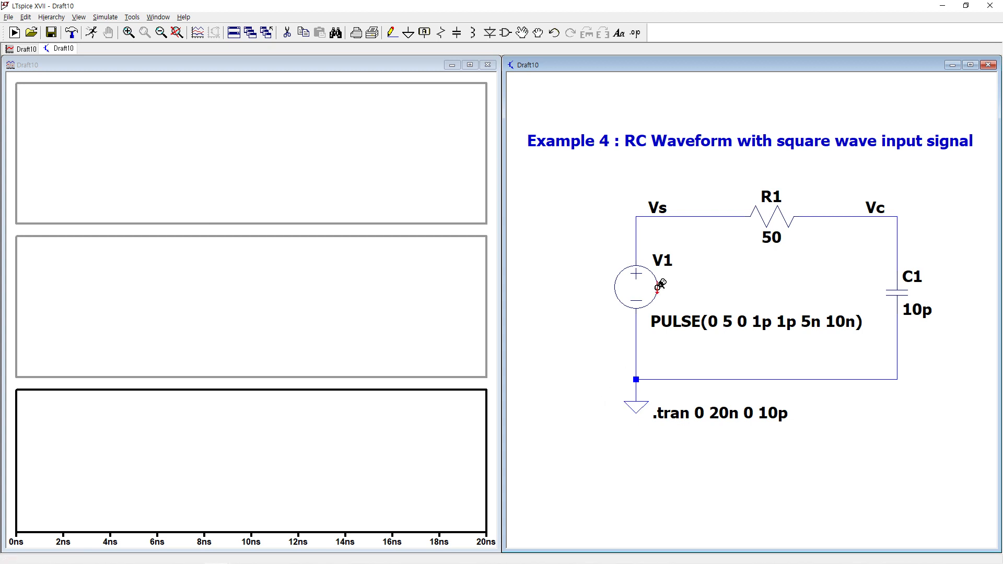
Plot the voltage at Vs in the first plot pane and the voltage at Vc in the second.
click(671, 216)
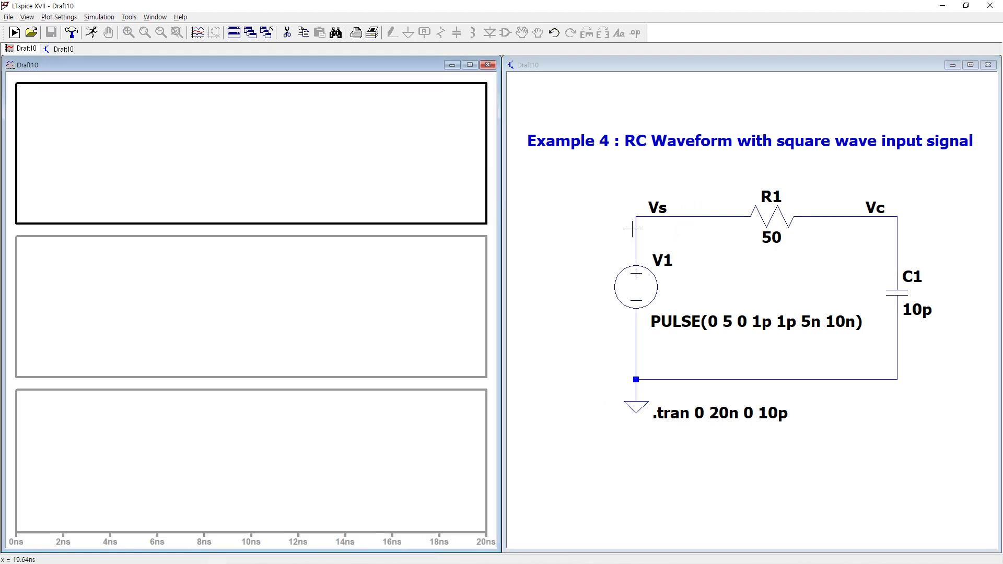
click(679, 216)
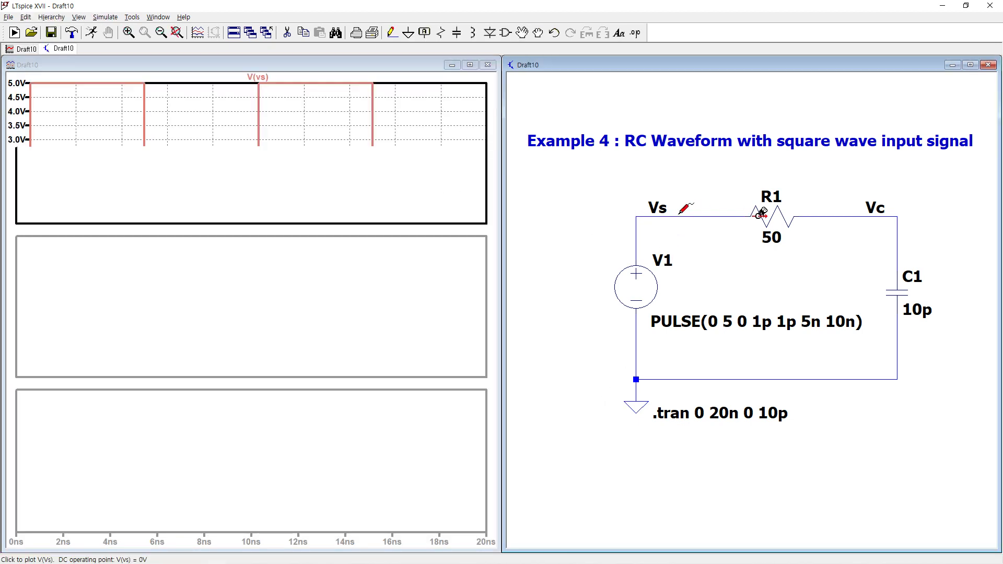
click(305, 276)
click(899, 219)
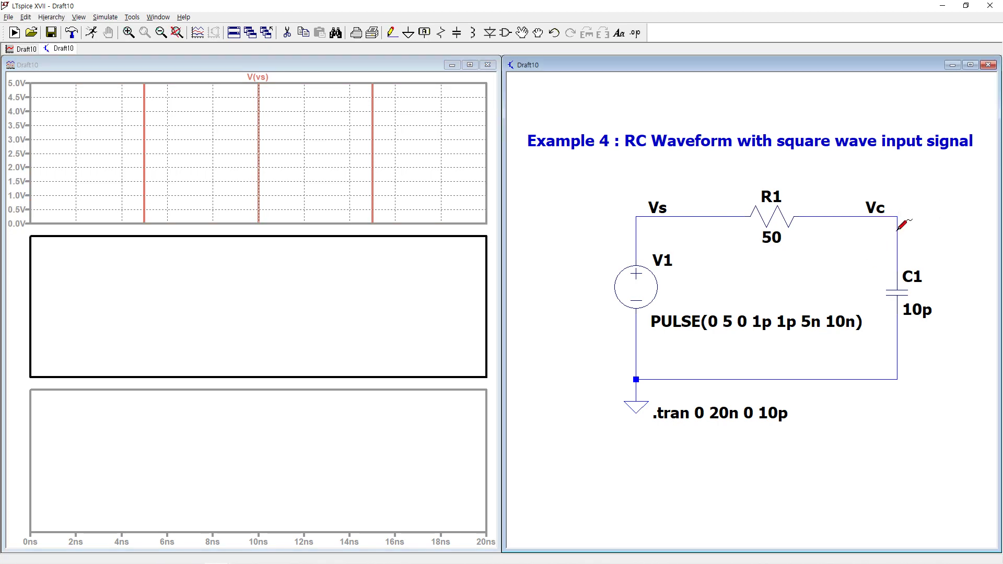
click(897, 216)
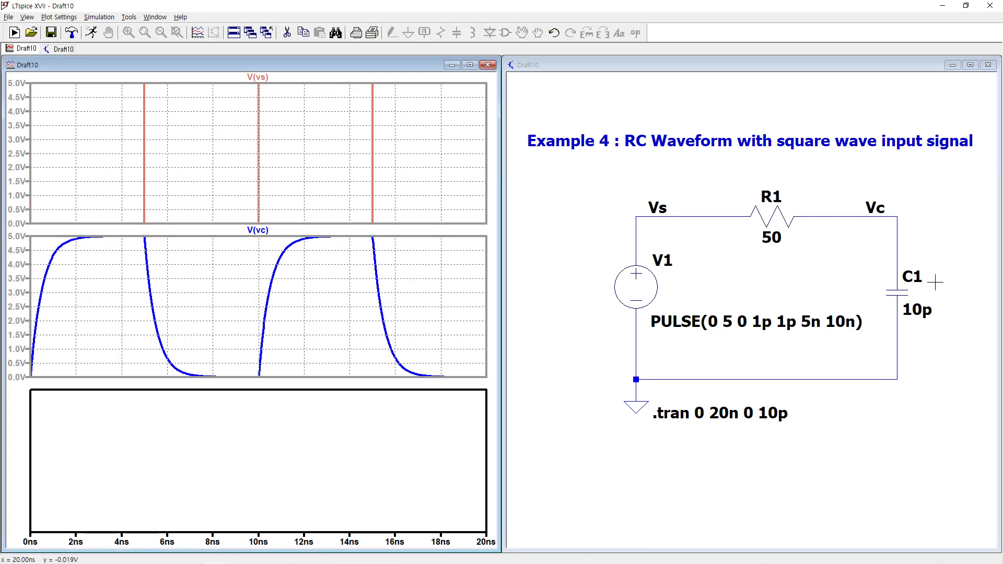
Plot the current through capacitor C1 in the empty third plot pane.
click(949, 333)
click(898, 292)
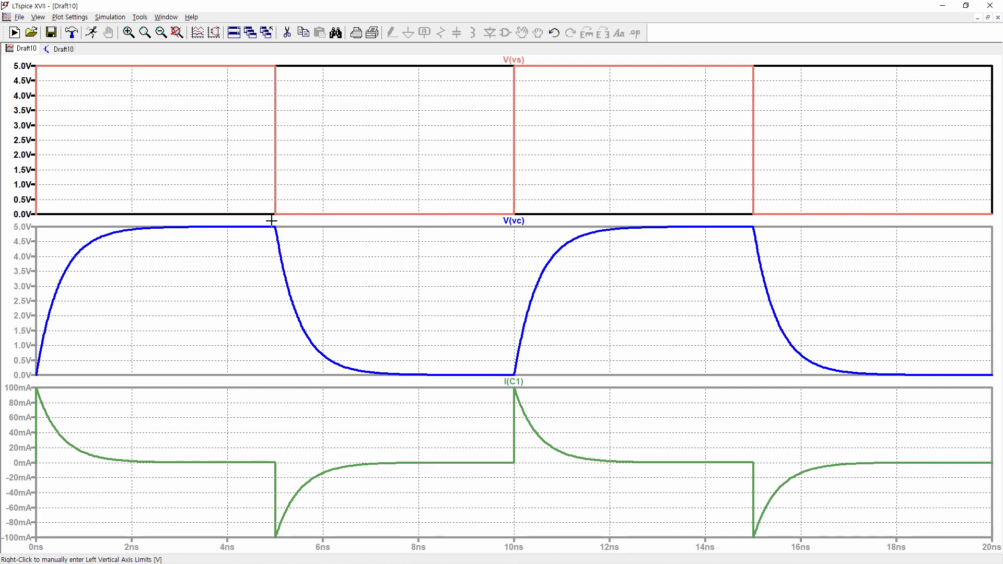
drag(276, 92, 276, 189)
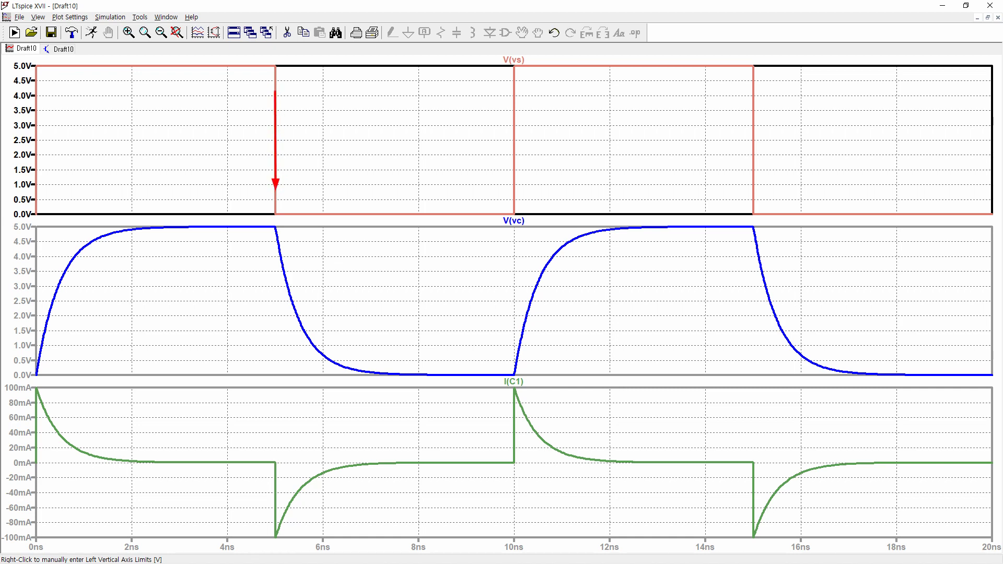
drag(274, 232, 276, 373)
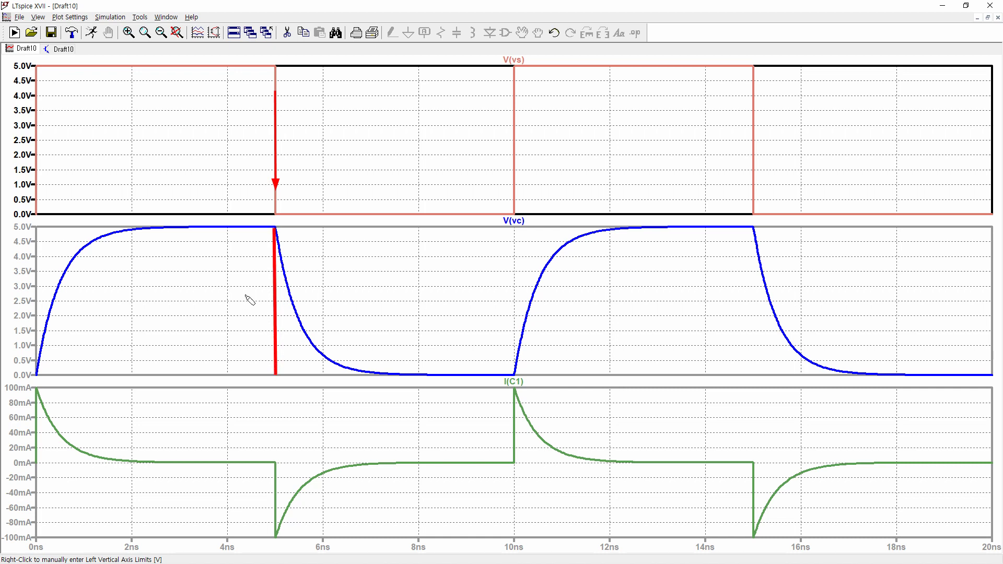
mouse_move(278, 263)
mouse_down()
mouse_move(280, 361)
mouse_move(309, 378)
mouse_up()
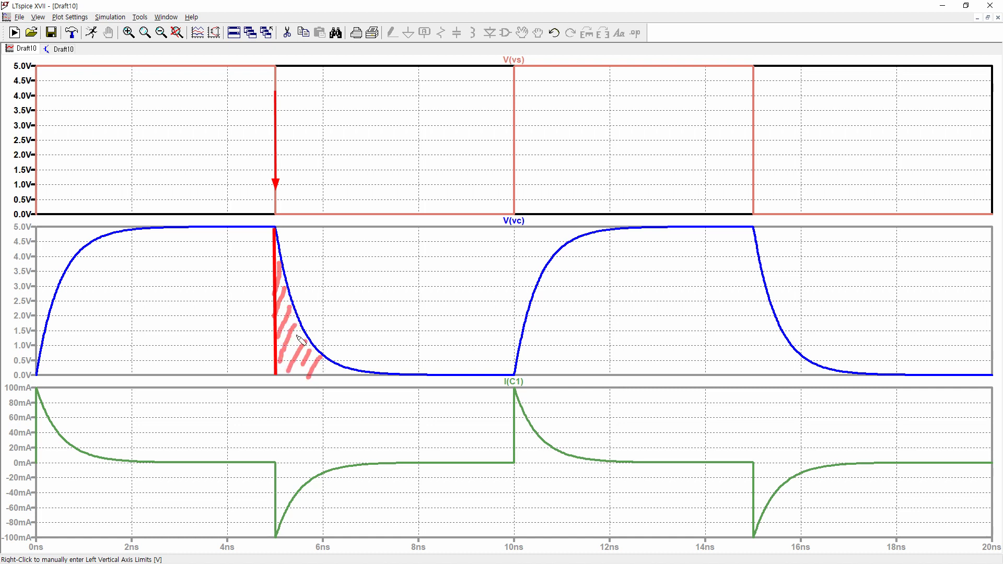
mouse_move(298, 336)
mouse_down()
mouse_move(340, 280)
mouse_move(393, 263)
mouse_up()
mouse_move(370, 268)
mouse_down()
mouse_move(370, 295)
mouse_move(422, 275)
mouse_move(418, 285)
mouse_move(476, 281)
mouse_move(428, 316)
mouse_move(459, 316)
mouse_move(443, 301)
mouse_up()
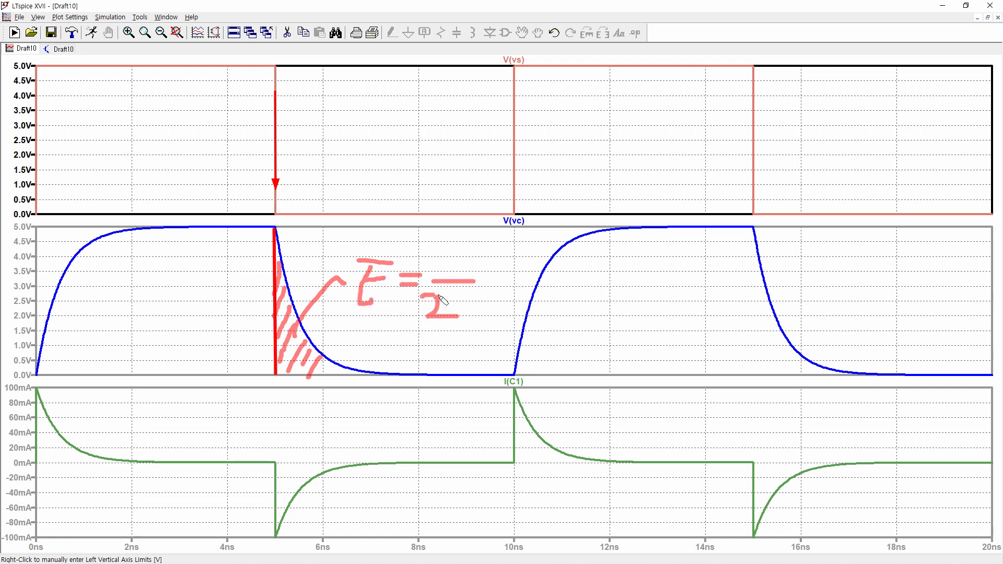
mouse_move(447, 246)
mouse_down()
mouse_move(448, 268)
mouse_move(502, 296)
mouse_up()
drag(515, 263, 562, 257)
drag(343, 340, 601, 325)
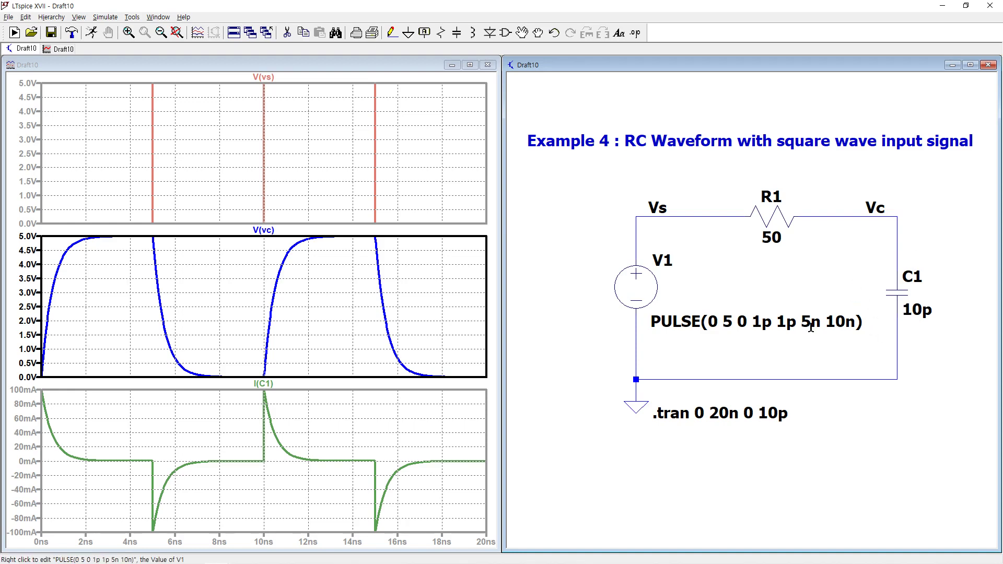
Add a plot pane, move the V(vs) trace into it, and plot C1's power dissipation in the pane this empties.
right_click(175, 257)
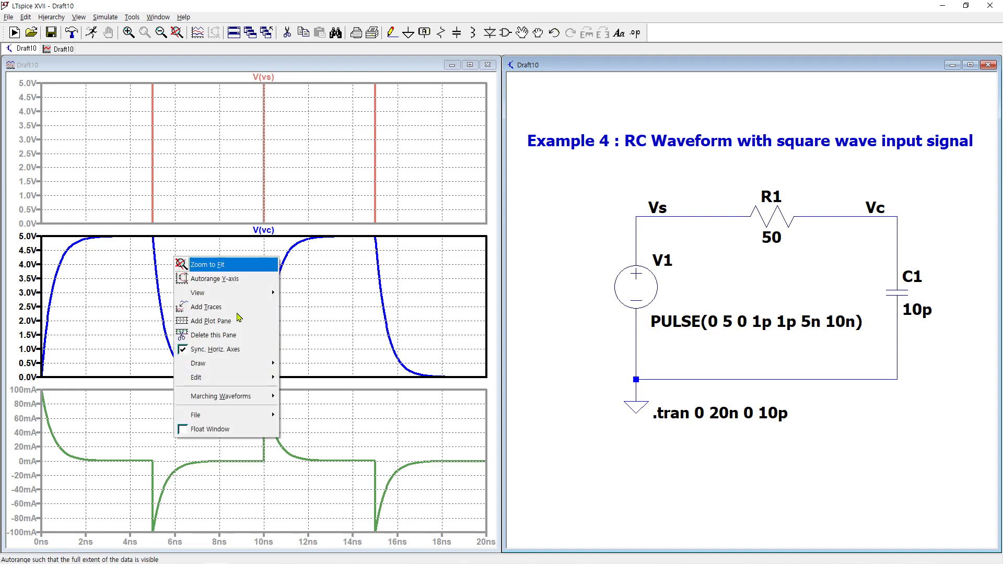
click(215, 320)
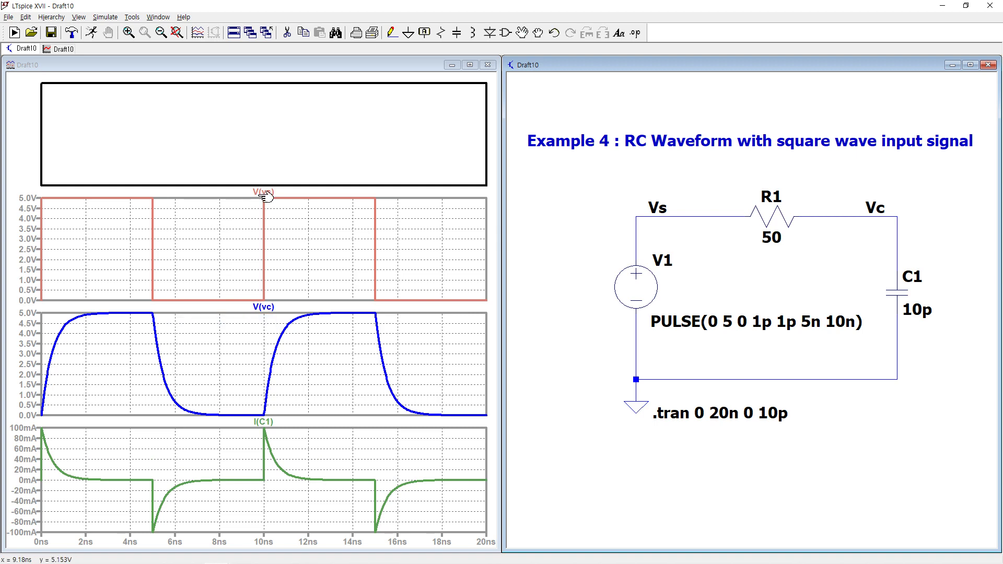
drag(263, 178, 264, 179)
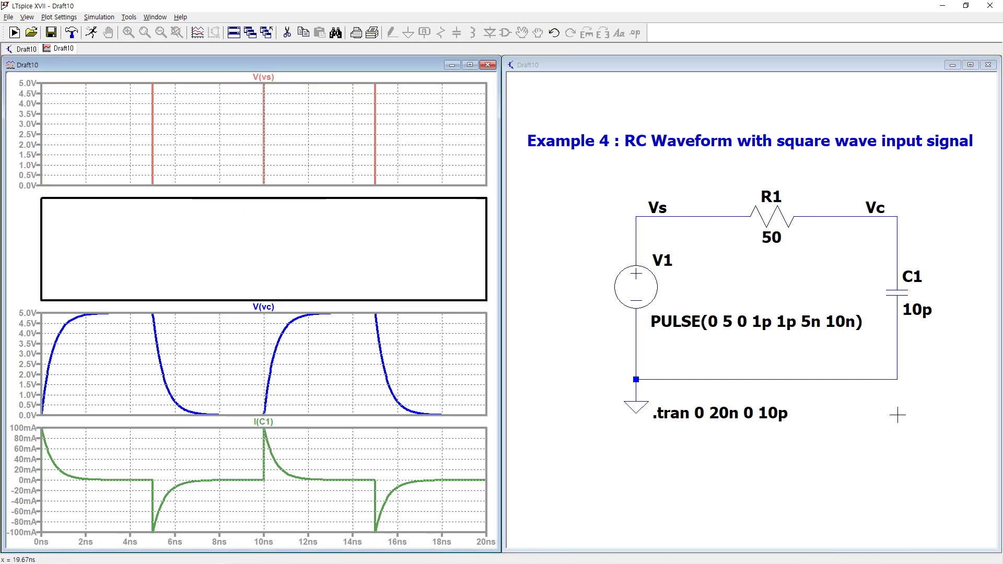
alt+click(900, 288)
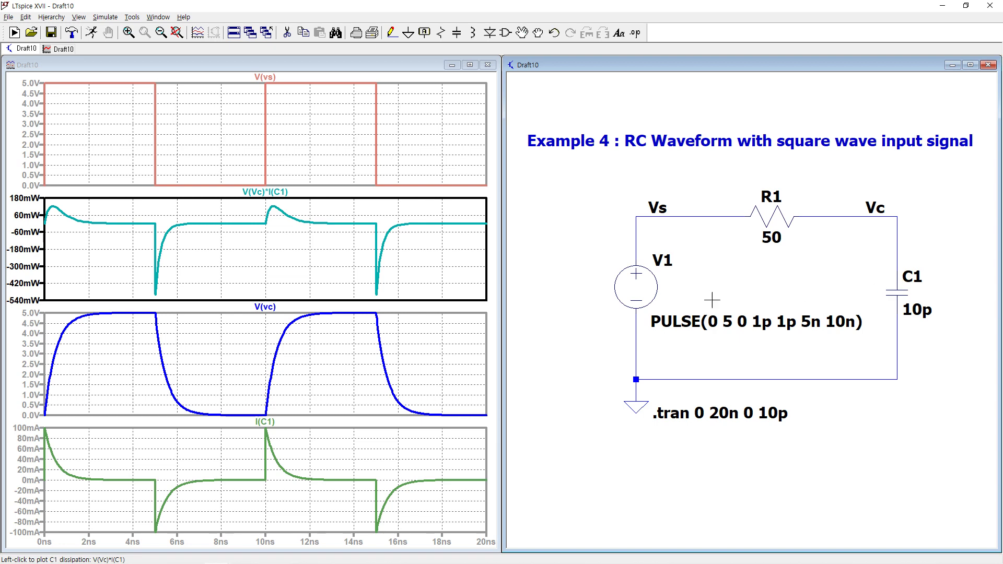
Limit the horizontal time axis to 5 ns through 7.5 ns and integrate the V(Vc)*I(C1) power trace over that interval.
click(227, 271)
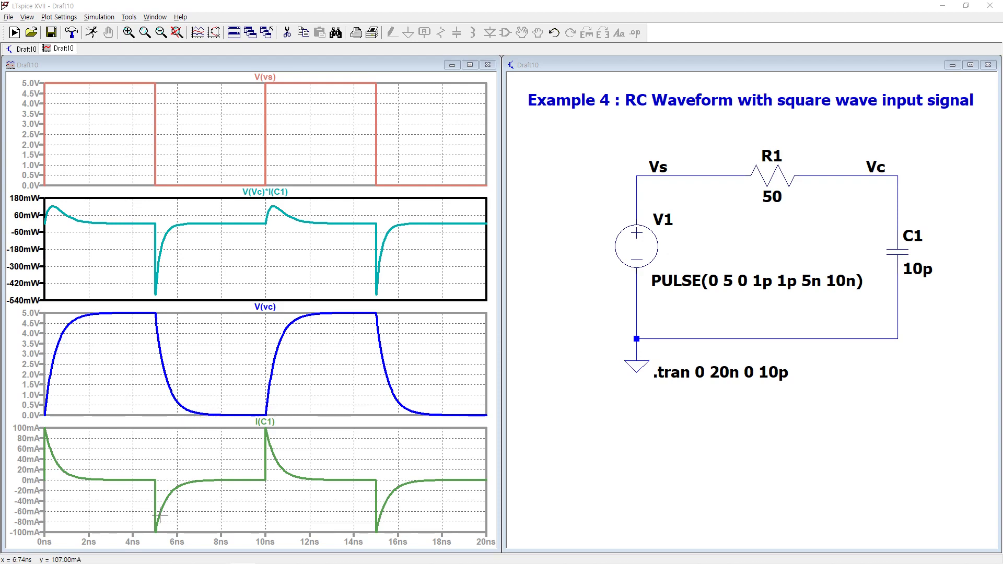
right_click(177, 543)
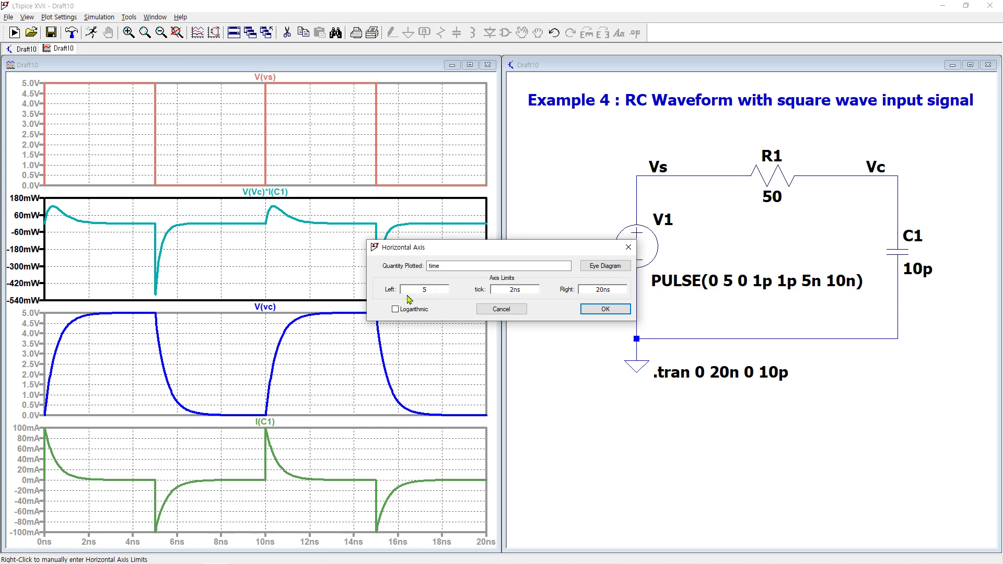
double_click(616, 290)
text(7.5n)
key(Return)
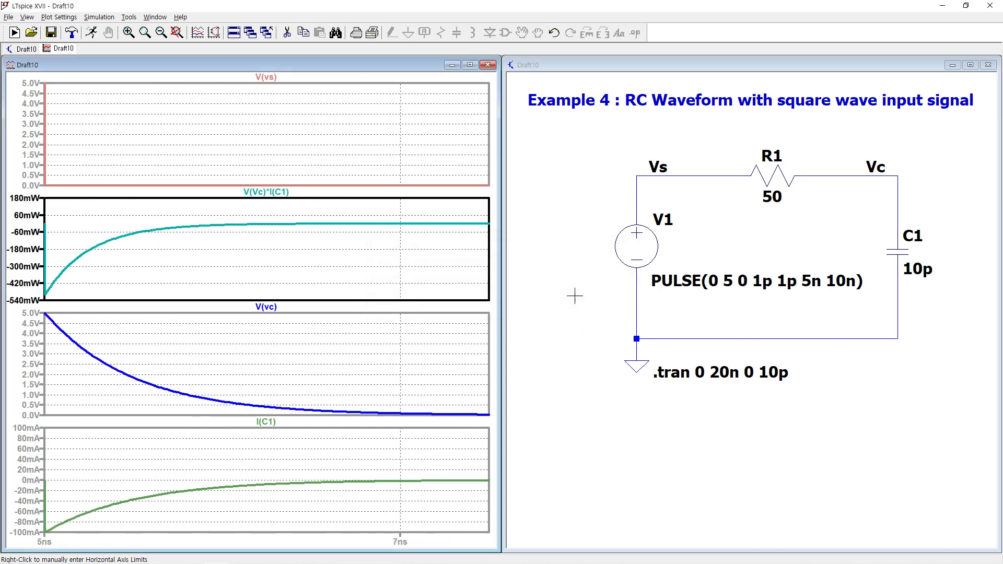
ctrl+click(277, 193)
drag(486, 250, 274, 235)
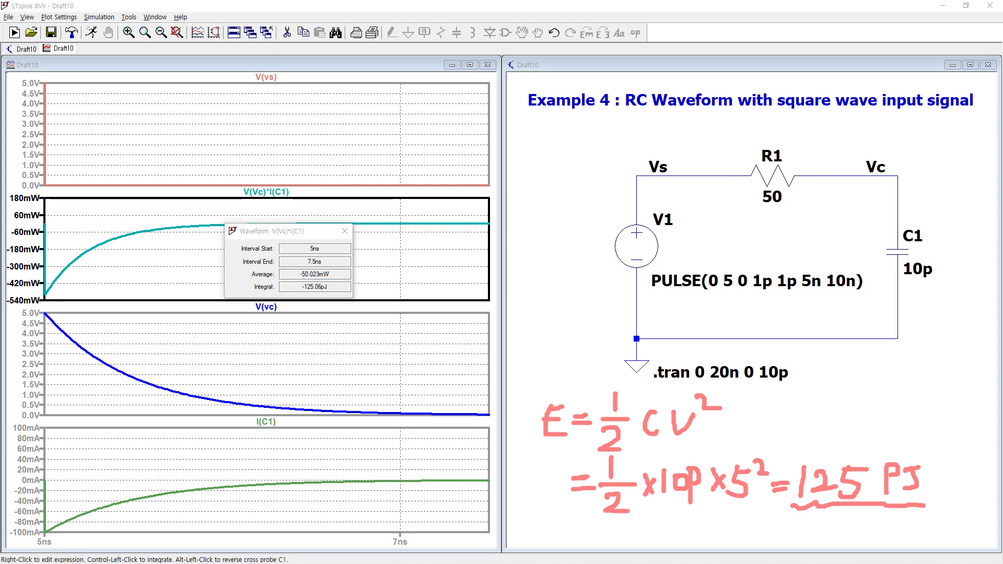
drag(337, 286, 792, 462)
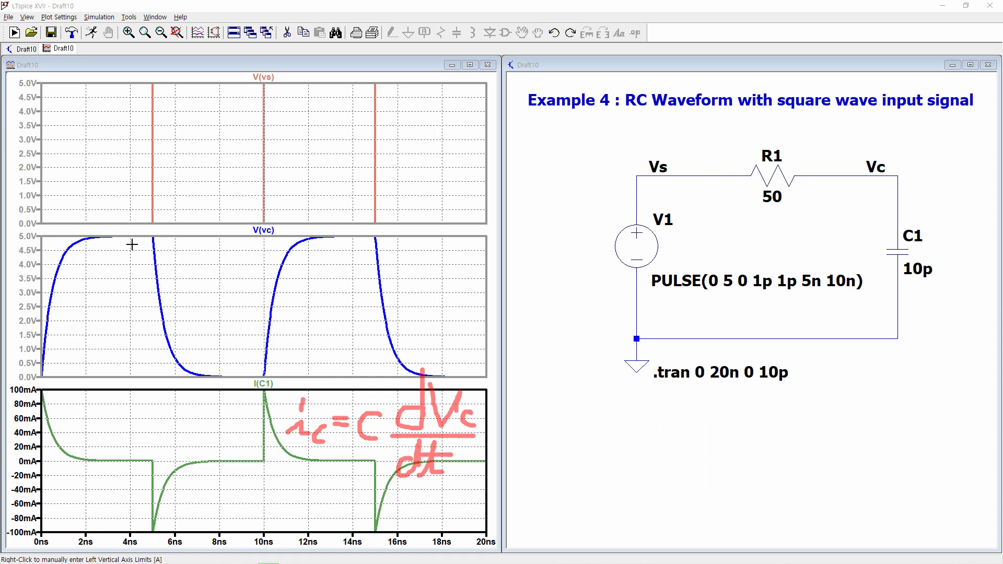
drag(127, 236, 124, 459)
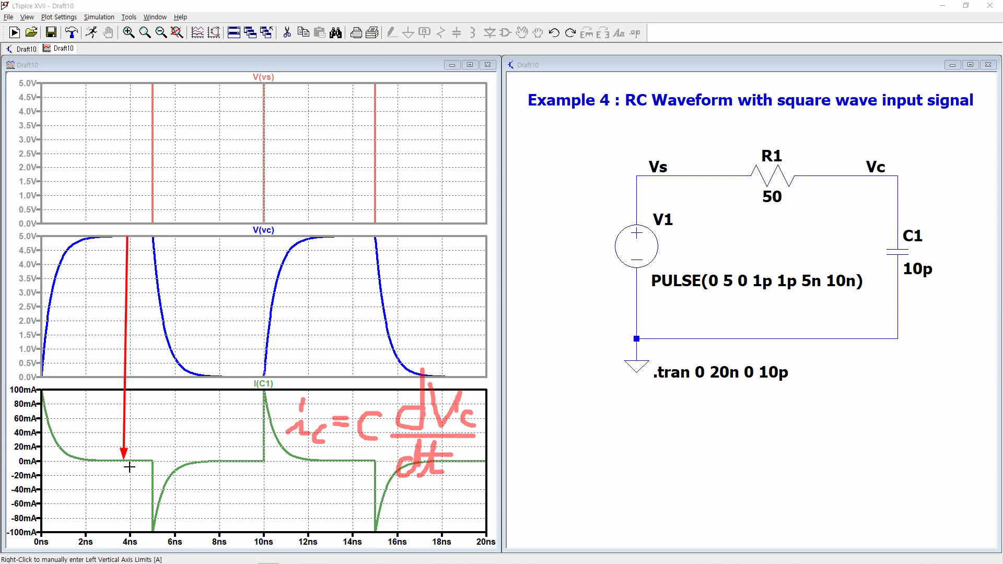